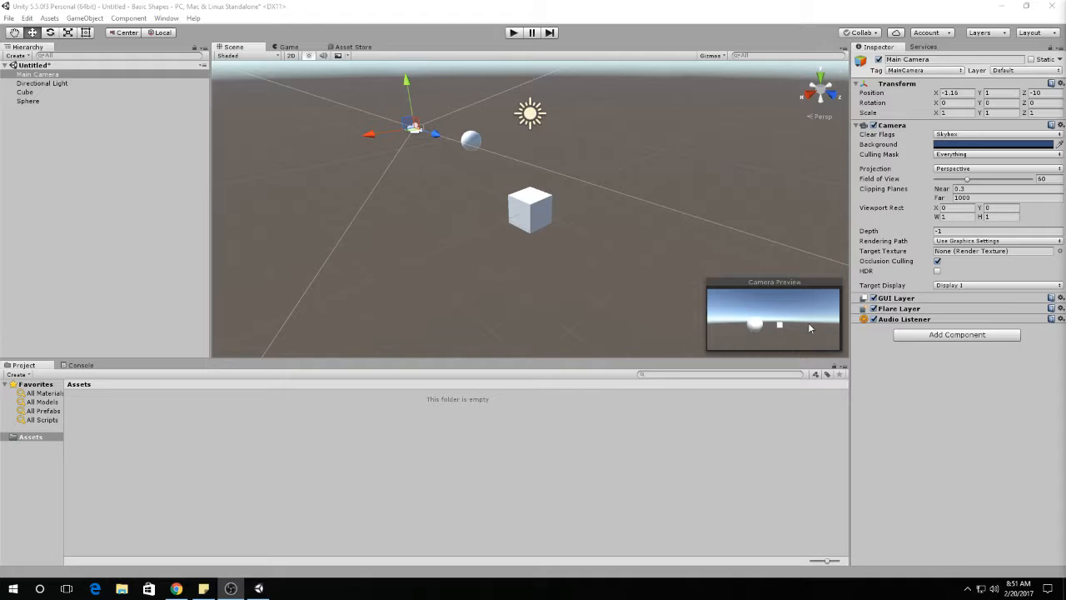
Step: Select the sphere and the cube in the scene, and select the Main Camera to view its preview
{"action": "left_click", "coordinate": [473, 141]}
{"action": "left_click", "coordinate": [532, 221]}
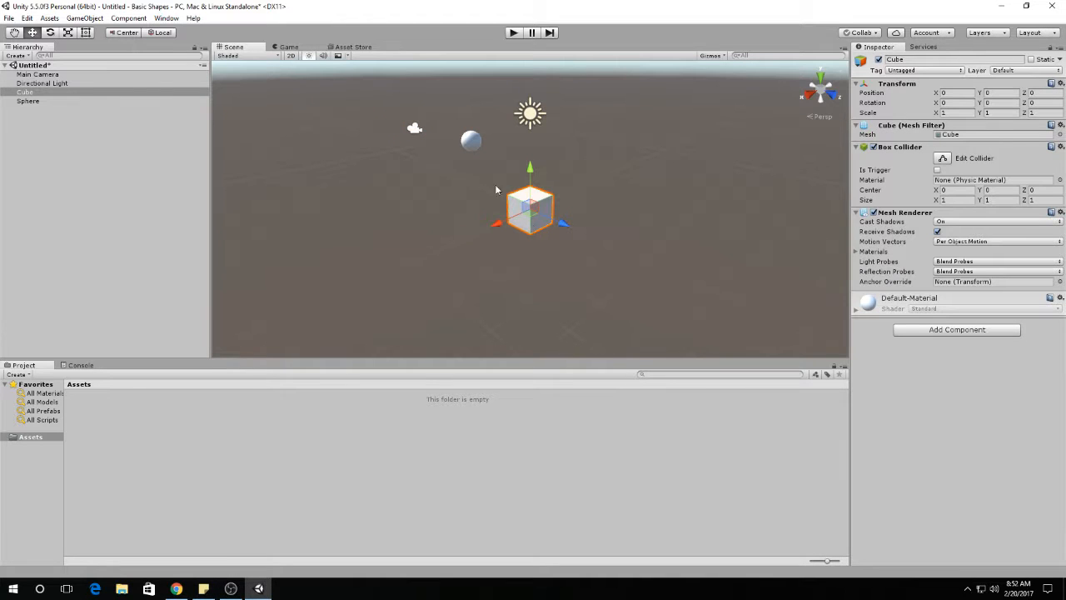
{"action": "left_click", "coordinate": [471, 142]}
{"action": "left_click", "coordinate": [414, 128]}
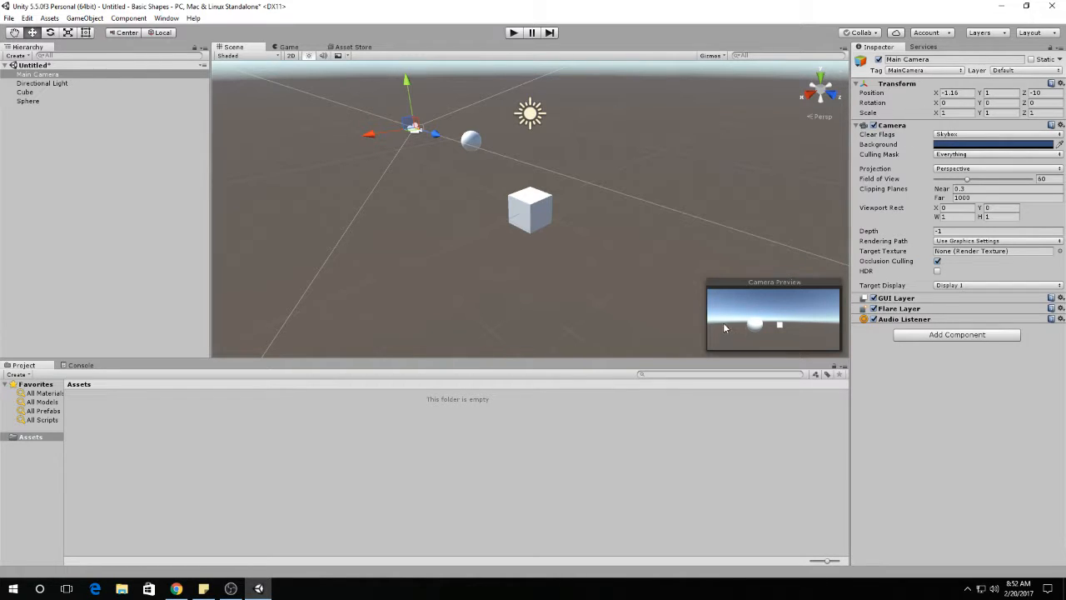
Step: Set the Main Camera's Clear Flags to Solid Color and its background to a brighter blue, about 2F6AC7
{"action": "left_click", "coordinate": [966, 135]}
{"action": "left_click", "coordinate": [967, 159]}
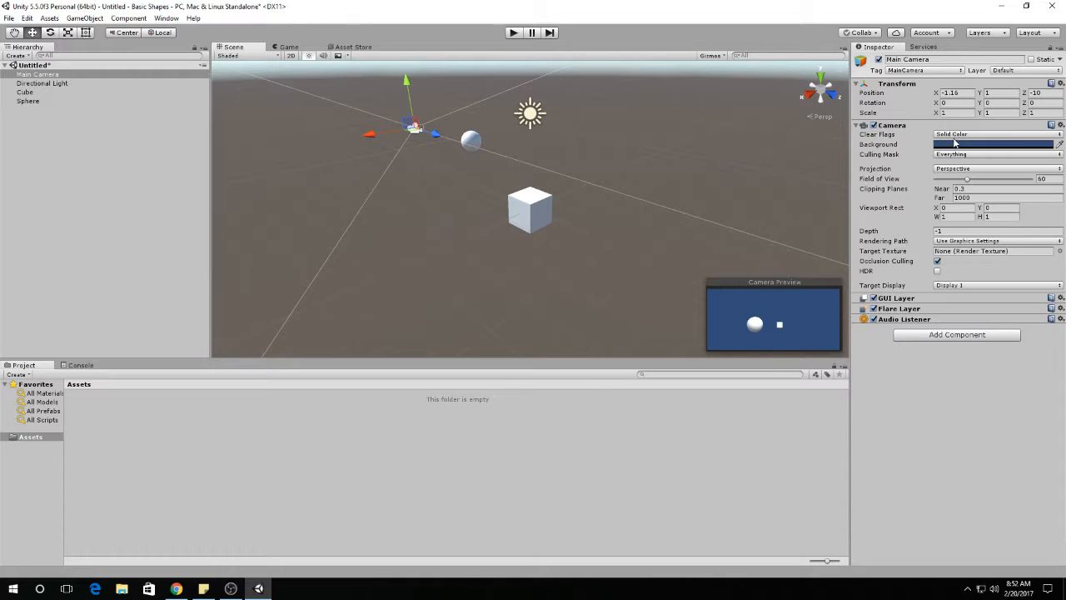
{"action": "left_click", "coordinate": [953, 146]}
{"action": "mouse_move", "coordinate": [74, 107]}
{"action": "left_mouse_down"}
{"action": "mouse_move", "coordinate": [74, 68]}
{"action": "mouse_move", "coordinate": [80, 78]}
{"action": "left_mouse_up"}
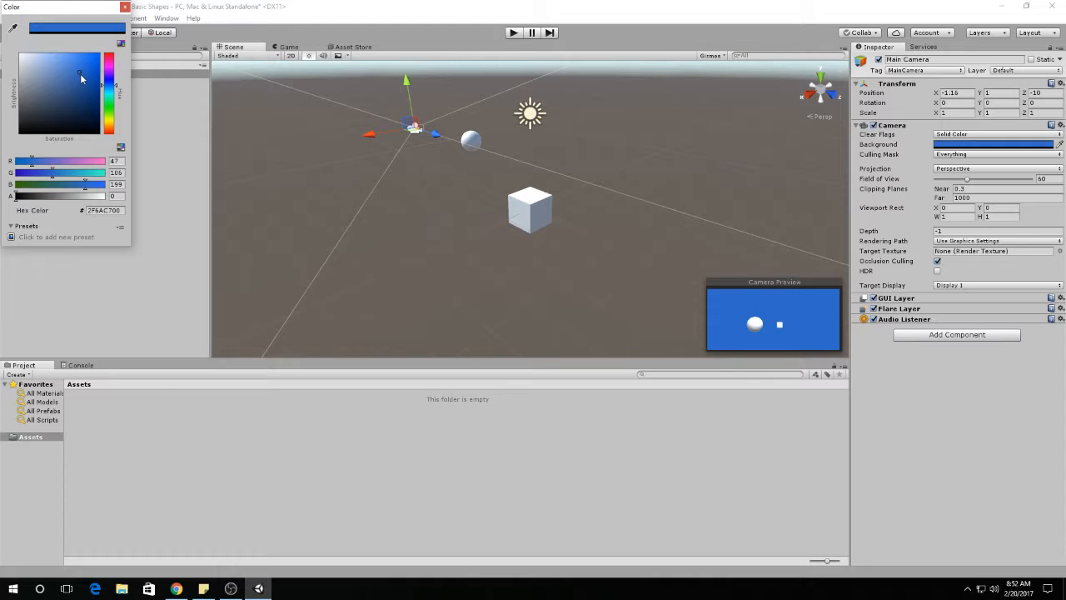
{"action": "left_click", "coordinate": [126, 8]}
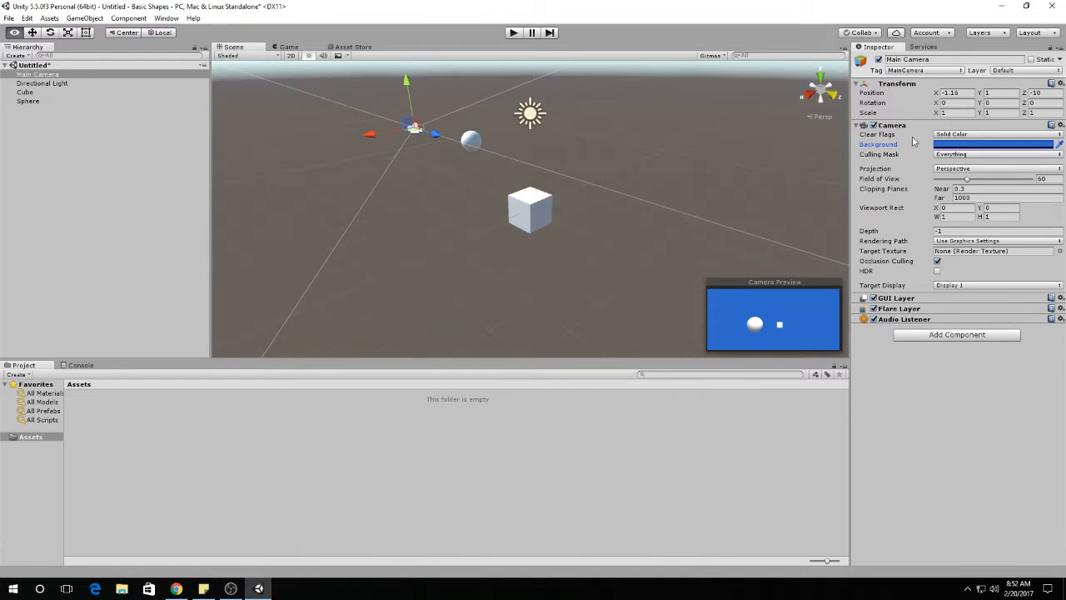
Step: Set the Main Camera's Clear Flags back to Skybox
{"action": "left_click", "coordinate": [950, 134]}
{"action": "left_click", "coordinate": [950, 147]}
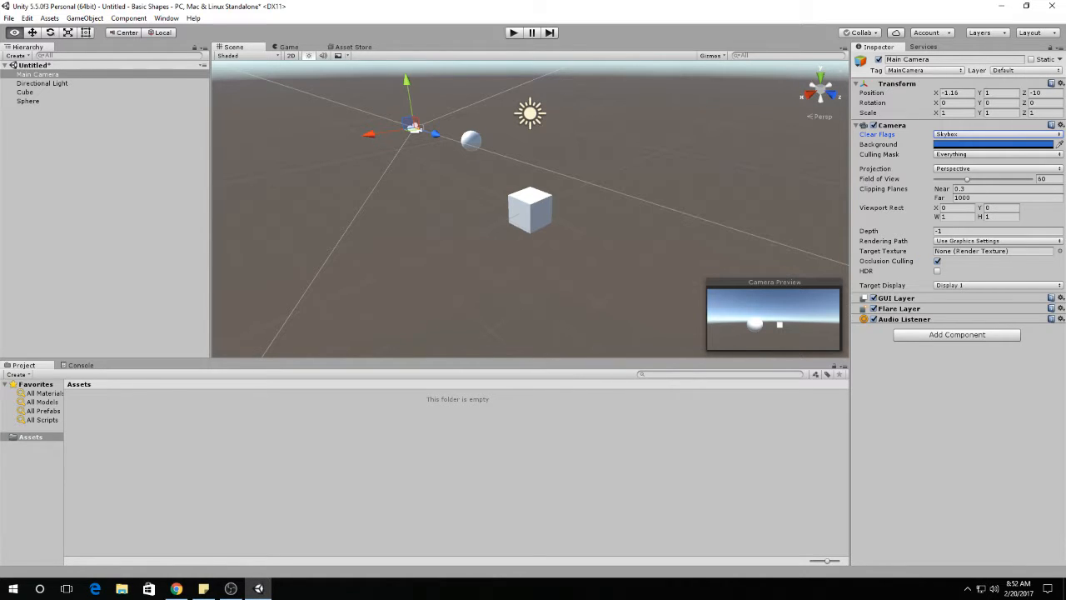
Step: Switch to the sticky notes, read the Camera entries through to Depth, and return to Unity
{"action": "left_click", "coordinate": [203, 588]}
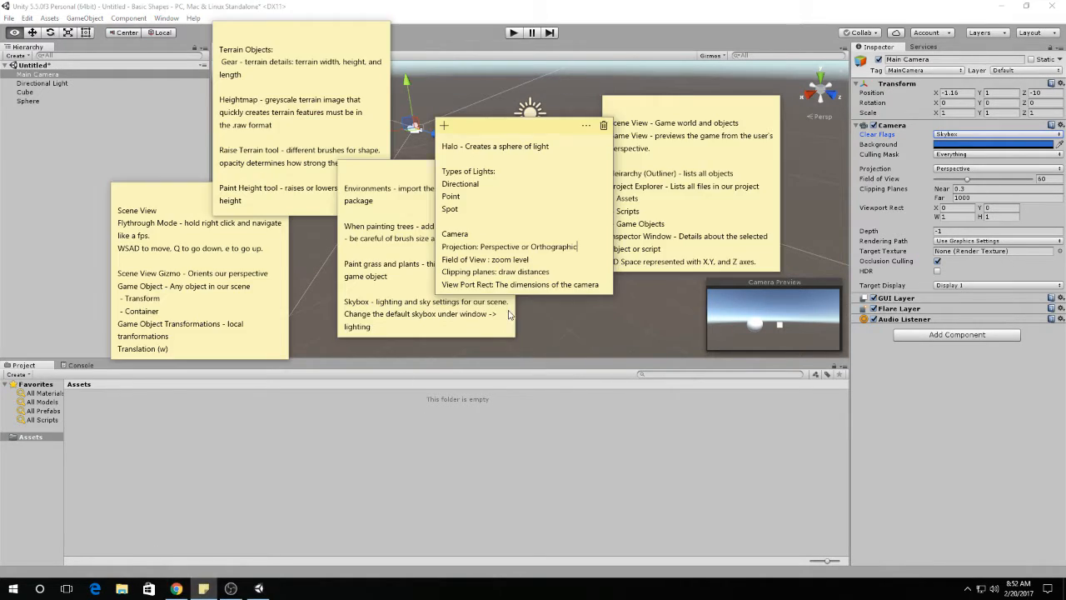
{"action": "scroll", "coordinate": [517, 267], "scroll_direction": "down", "scroll_amount": 1}
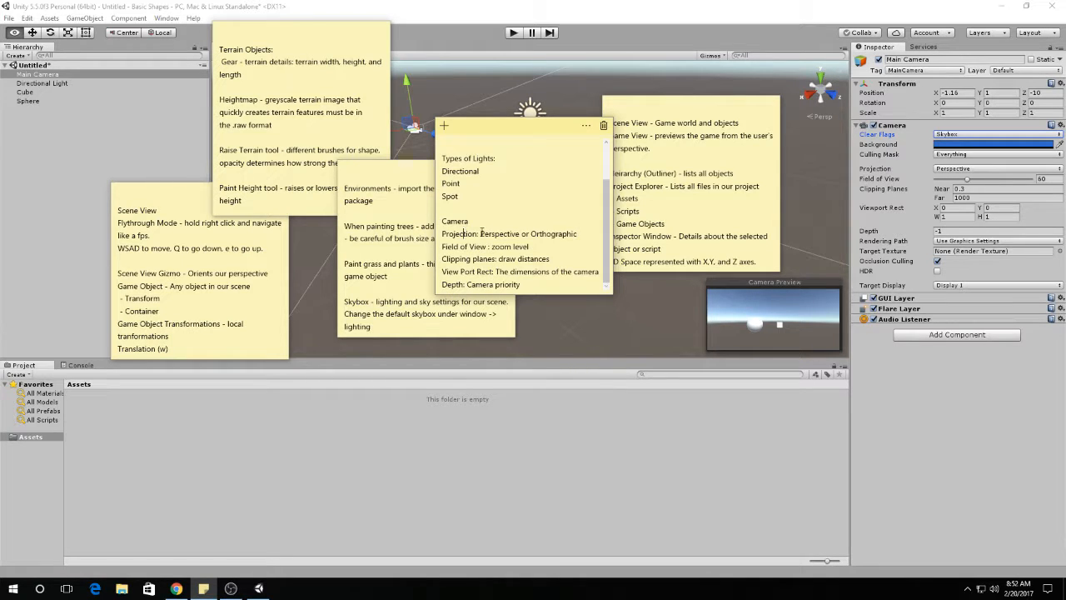
{"action": "left_click", "coordinate": [888, 212]}
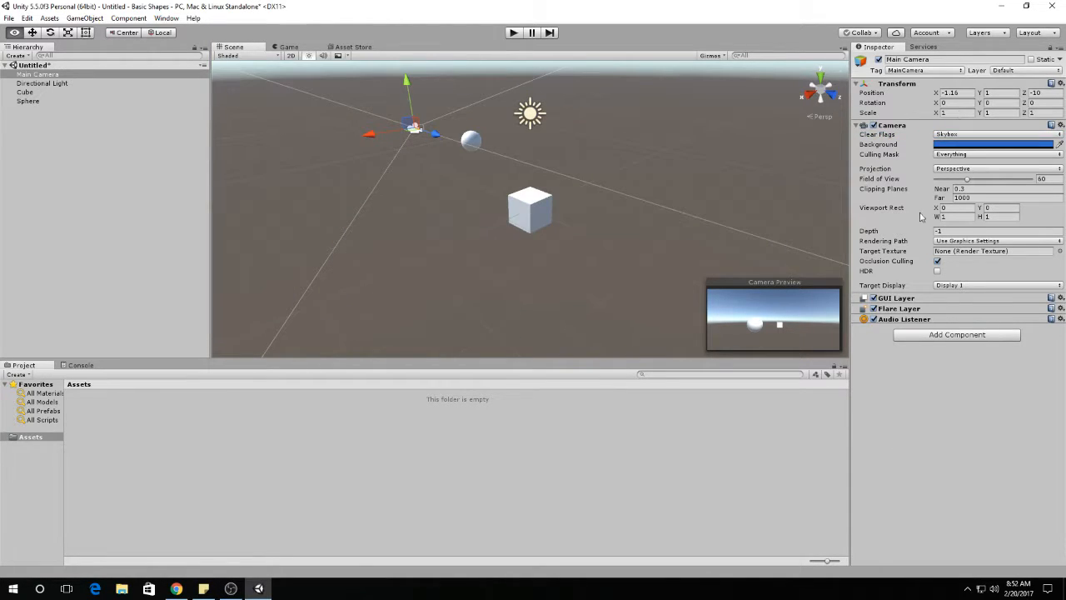
Step: Compare the Main Camera's Orthographic and Perspective projections in the Game view, finishing on Perspective
{"action": "left_click", "coordinate": [285, 48]}
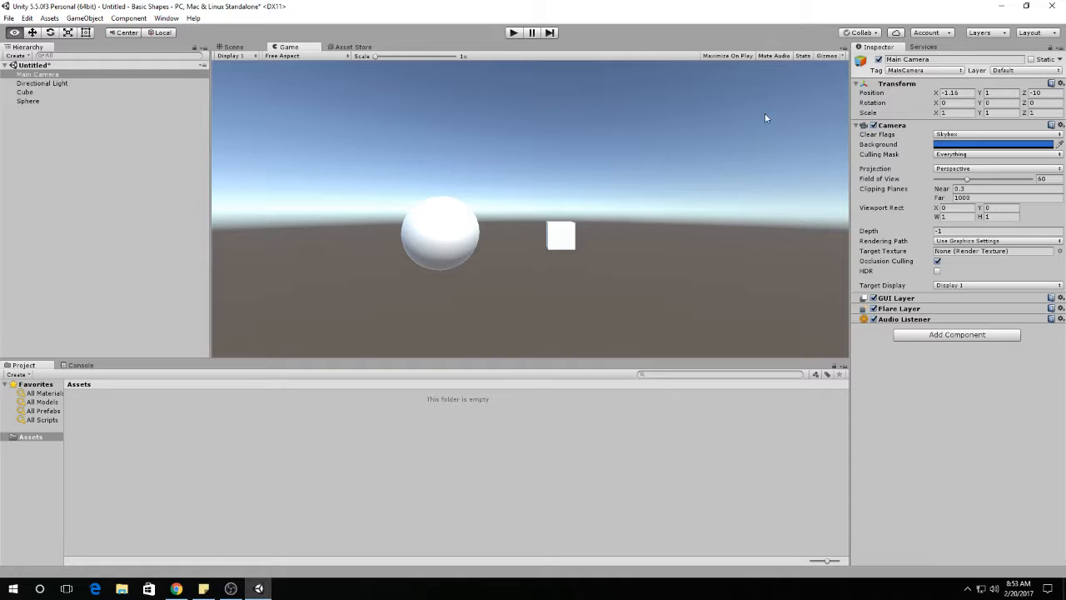
{"action": "left_click", "coordinate": [941, 168]}
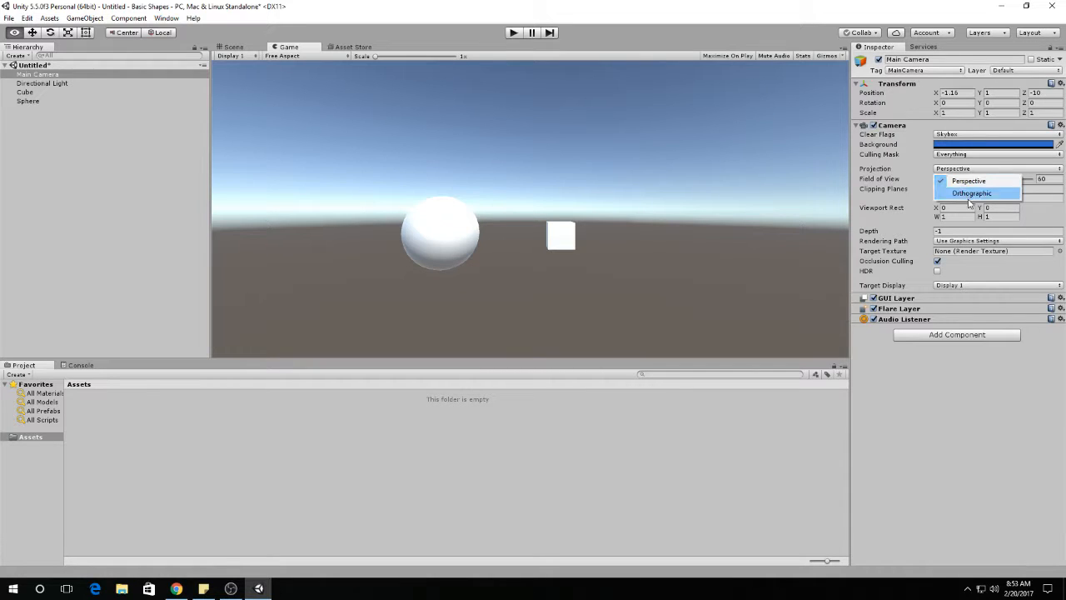
{"action": "left_click", "coordinate": [971, 194]}
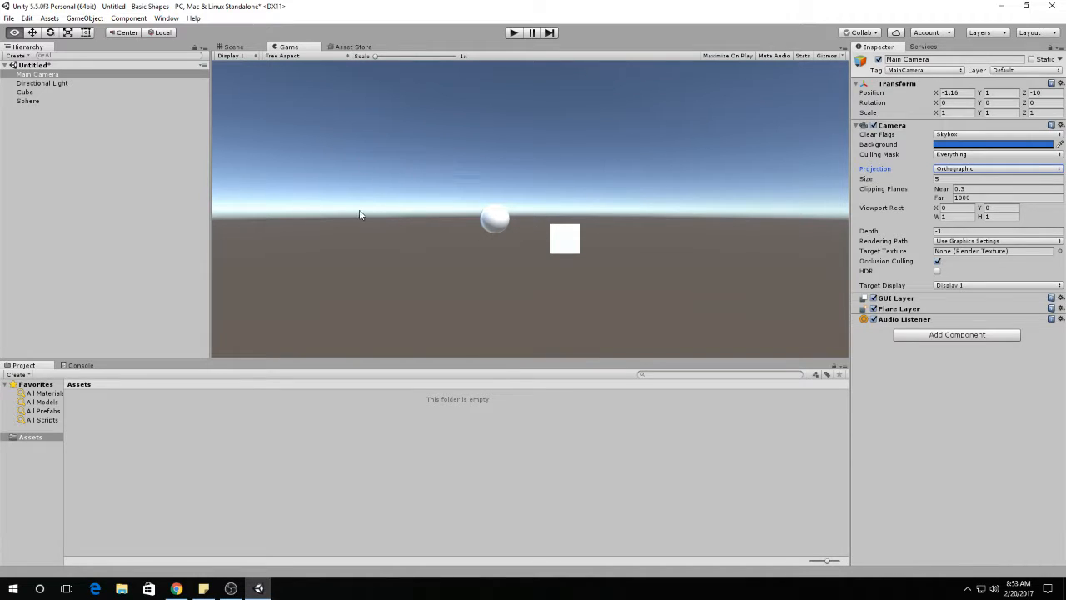
{"action": "left_click", "coordinate": [991, 170]}
{"action": "left_click", "coordinate": [969, 181]}
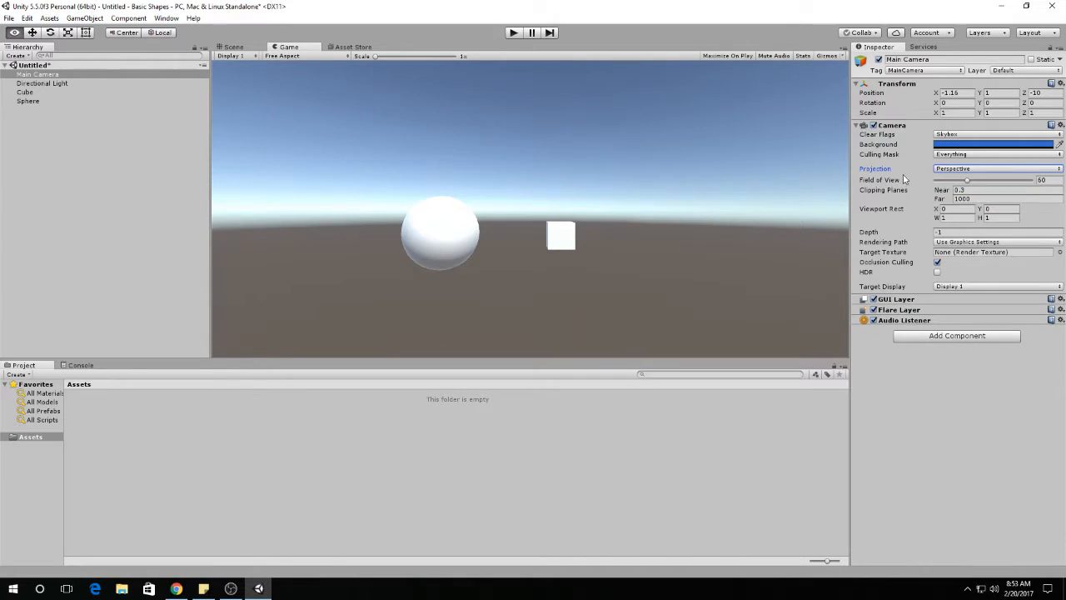
{"action": "left_click", "coordinate": [991, 169]}
{"action": "left_click", "coordinate": [966, 190]}
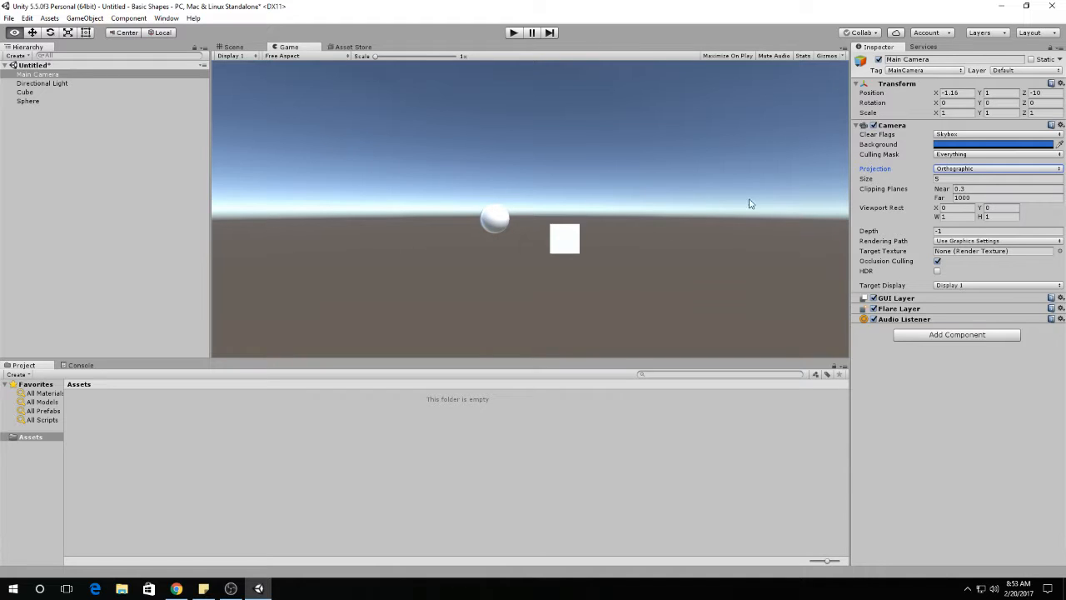
{"action": "left_click", "coordinate": [984, 171]}
{"action": "left_click", "coordinate": [979, 182]}
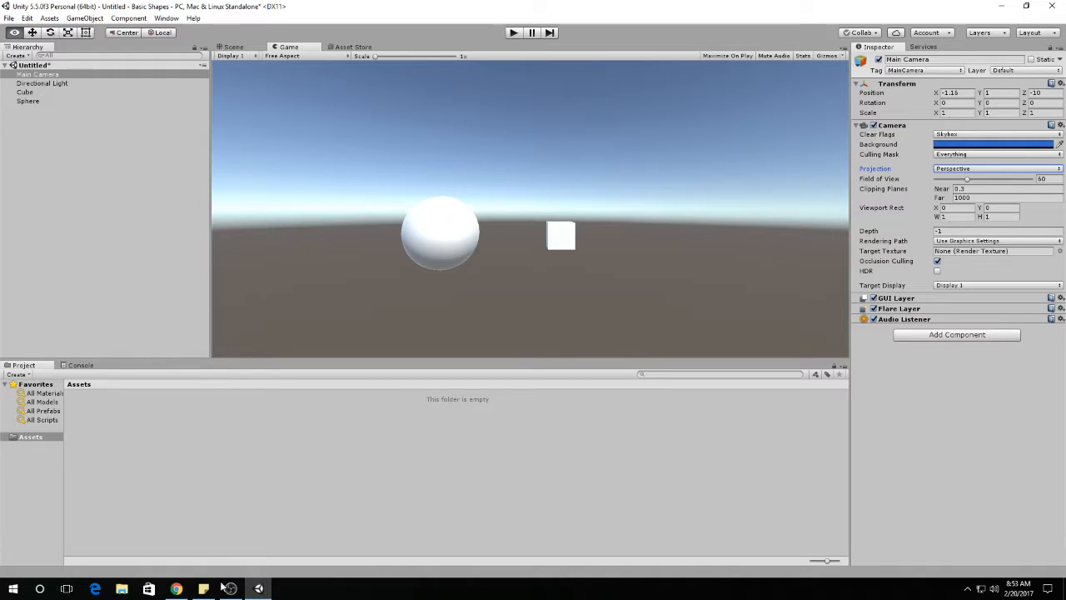
Step: Check the Field of View entry in the sticky notes and return to Unity
{"action": "left_click", "coordinate": [189, 592]}
{"action": "left_click", "coordinate": [203, 589]}
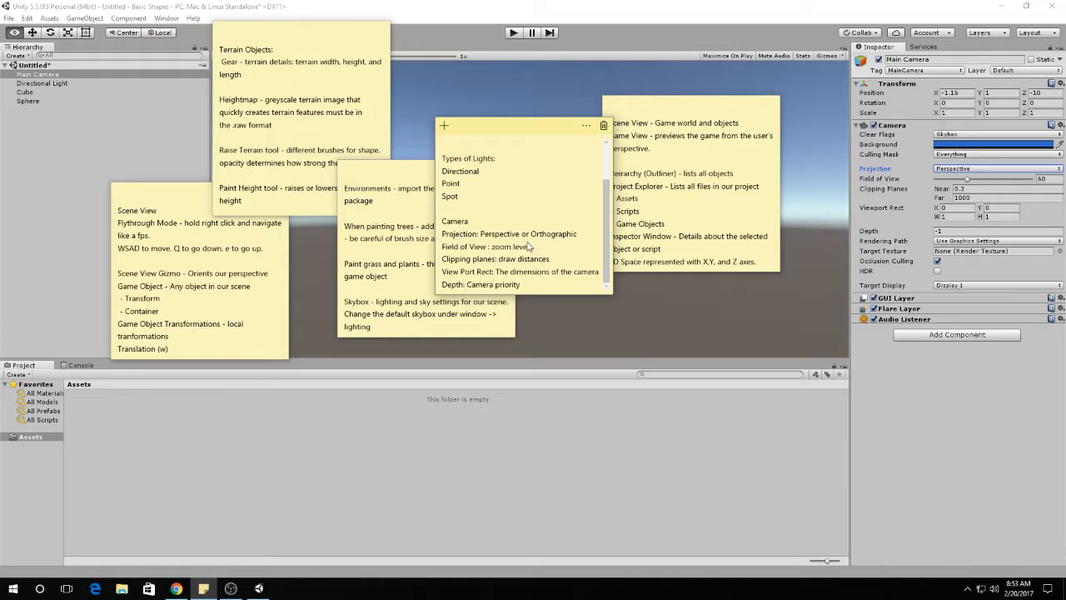
{"action": "left_click", "coordinate": [741, 311]}
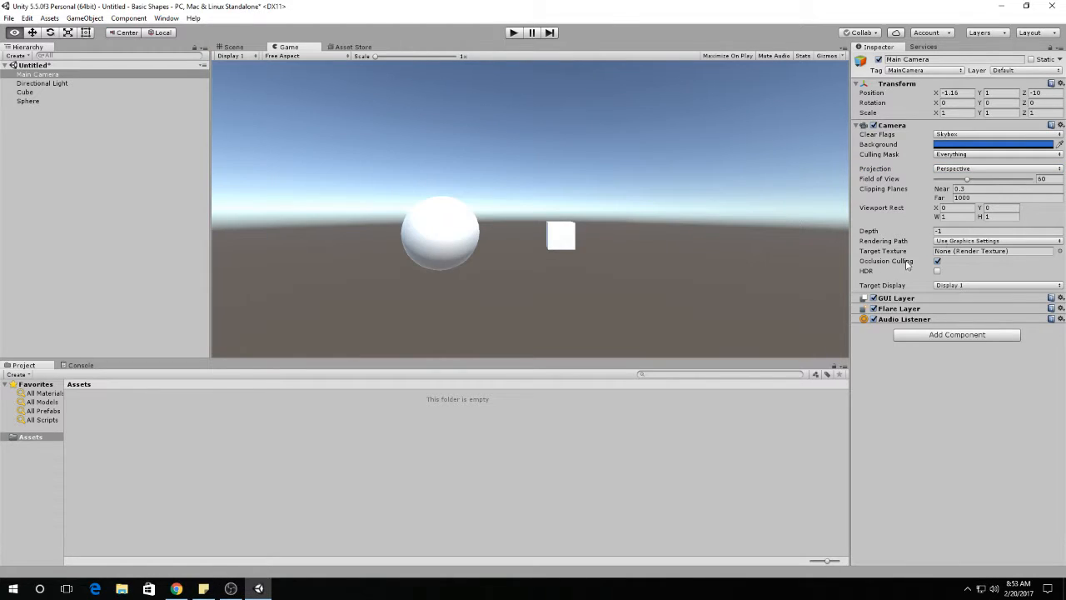
Step: Try narrower Field of View values of about 29 and 49 on the Main Camera, then set it to 60
{"action": "mouse_move", "coordinate": [967, 181]}
{"action": "left_mouse_down"}
{"action": "mouse_move", "coordinate": [1013, 183]}
{"action": "mouse_move", "coordinate": [947, 183]}
{"action": "left_mouse_up"}
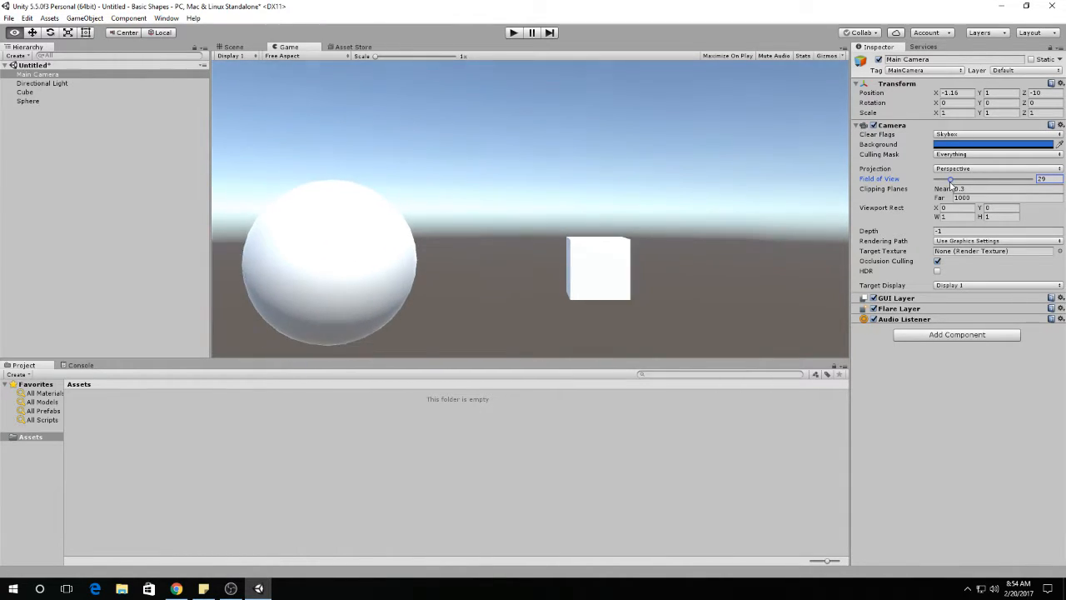
{"action": "left_click_drag", "start_coordinate": [947, 184], "coordinate": [959, 189]}
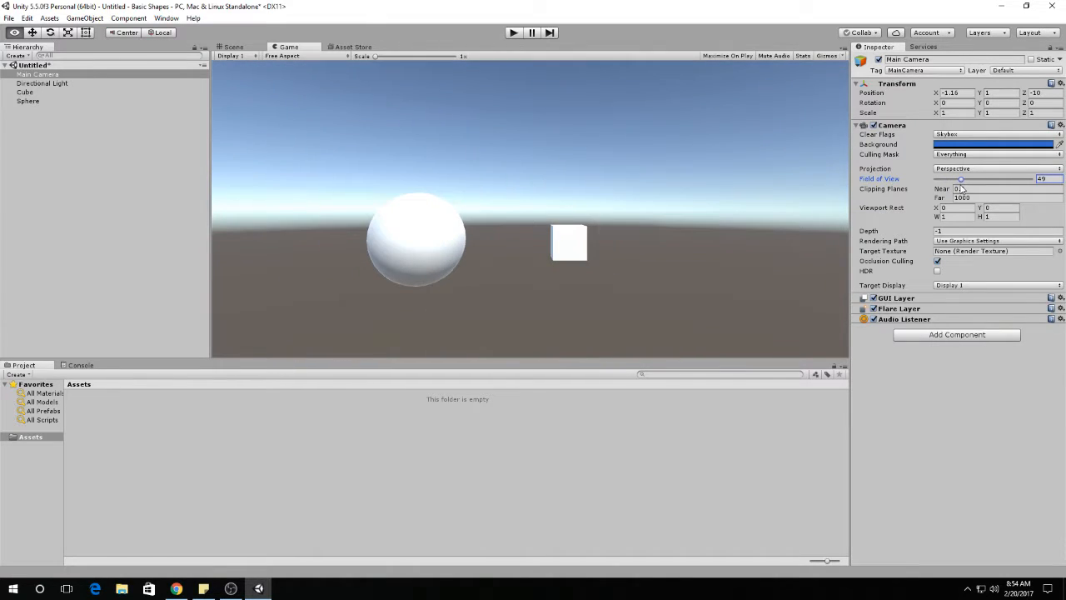
{"action": "left_click", "coordinate": [1052, 180]}
{"action": "type", "text": "60"}
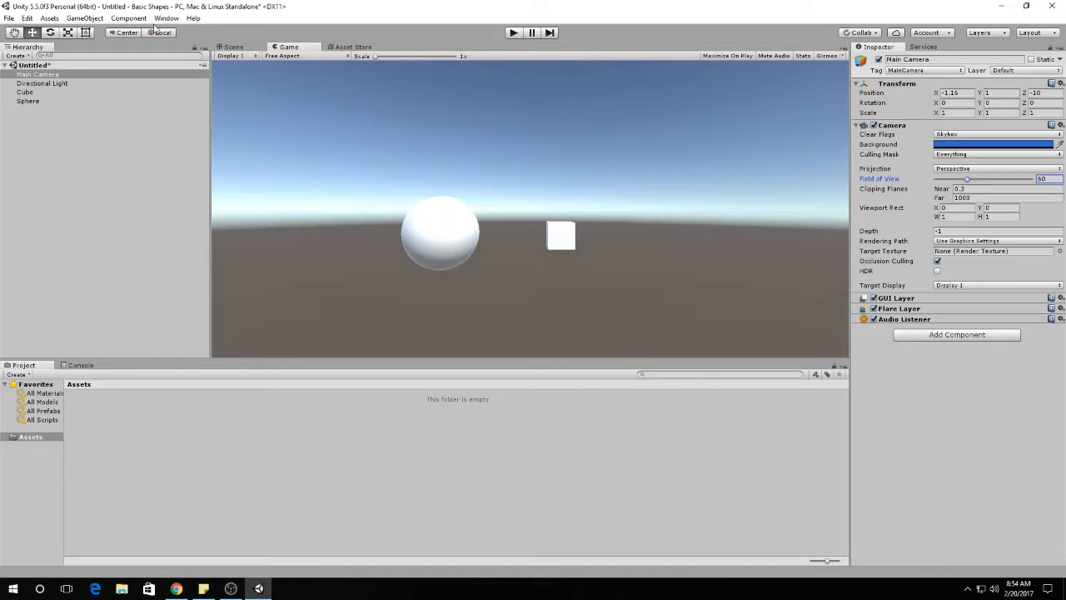
Step: Examine the Main Camera's view frustum from the side in the Scene view, with the sphere and cube in sight
{"action": "left_click", "coordinate": [231, 47]}
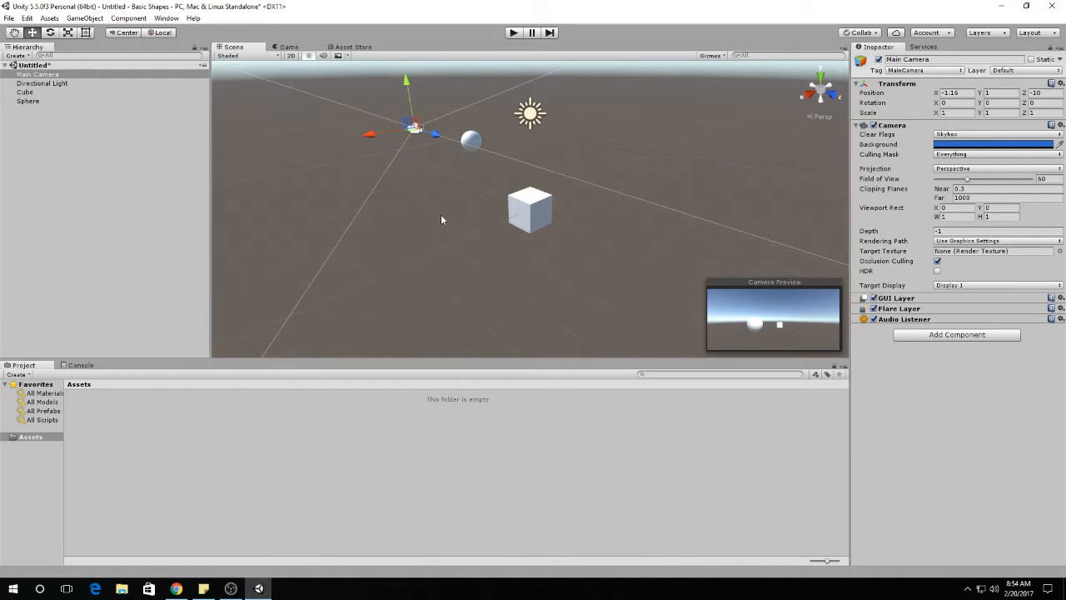
{"action": "left_click_drag", "start_coordinate": [436, 197], "coordinate": [586, 163], "text": "alt"}
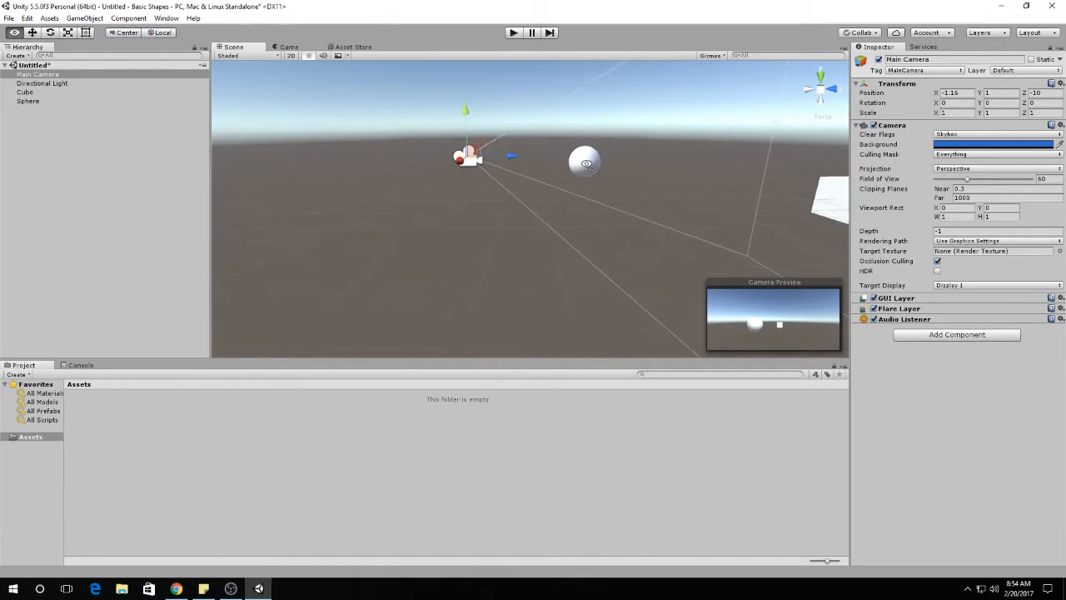
{"action": "key", "text": "d"}
{"action": "key", "text": "s"}
{"action": "key", "text": "d"}
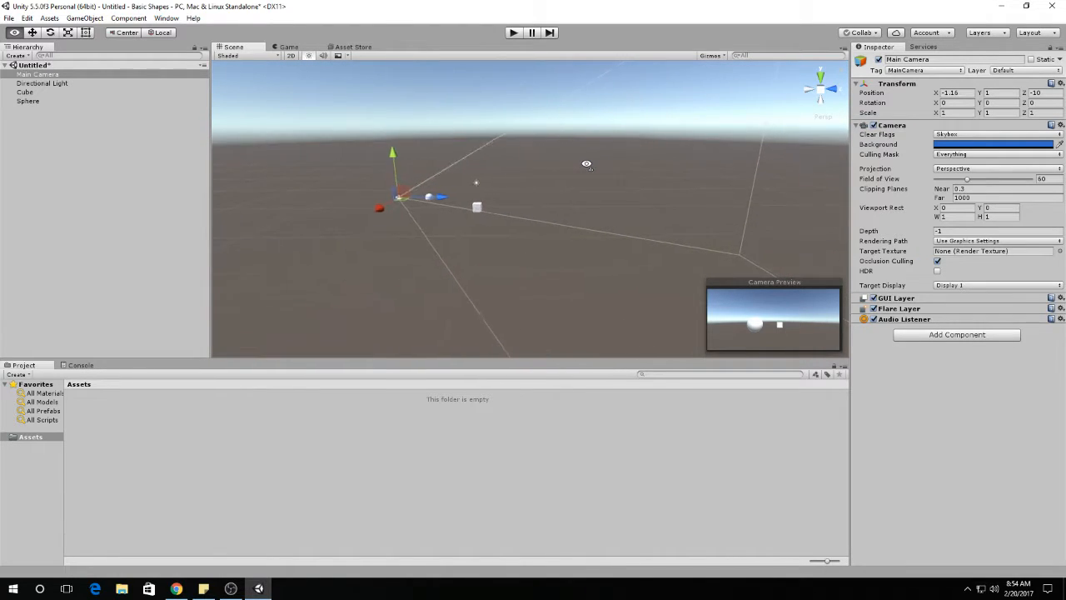
{"action": "key", "text": "s"}
{"action": "key", "text": "d"}
{"action": "key", "text": "a"}
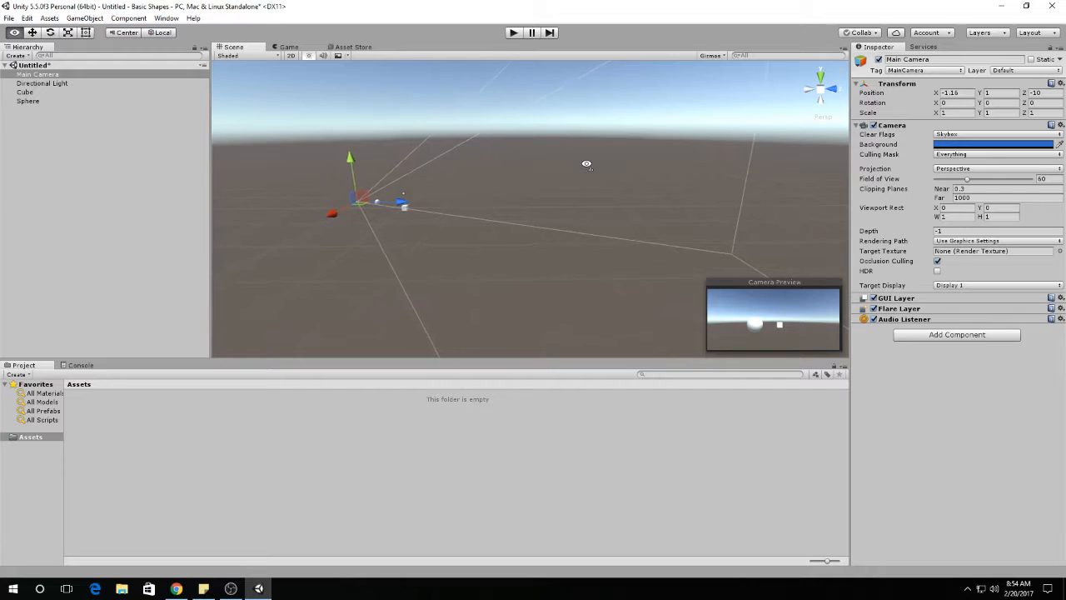
{"action": "key", "text": "a"}
{"action": "key", "text": "w"}
{"action": "key", "text": "a"}
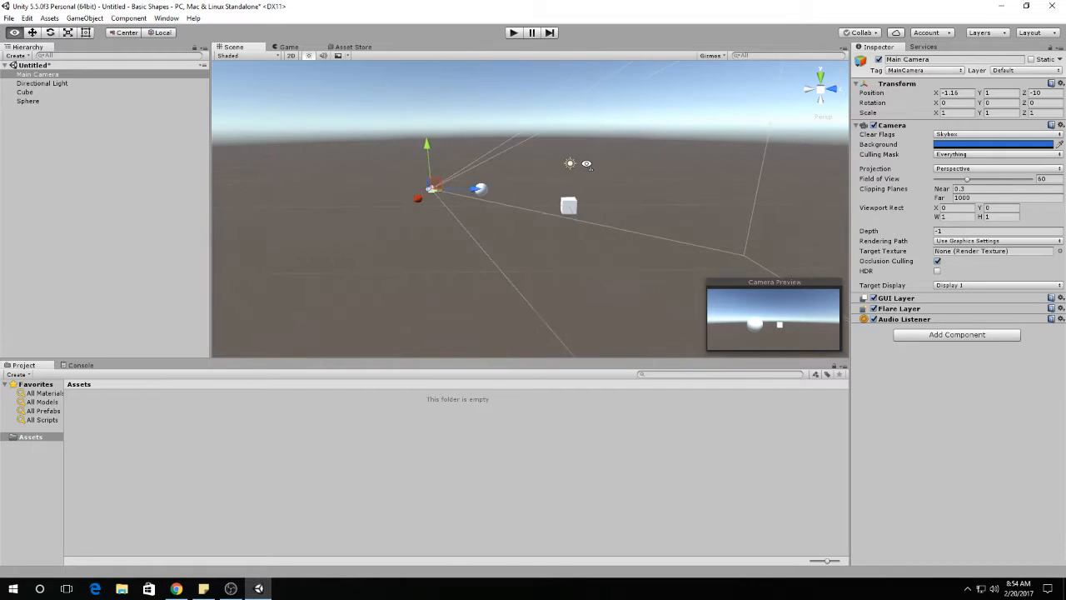
{"action": "key", "text": "d"}
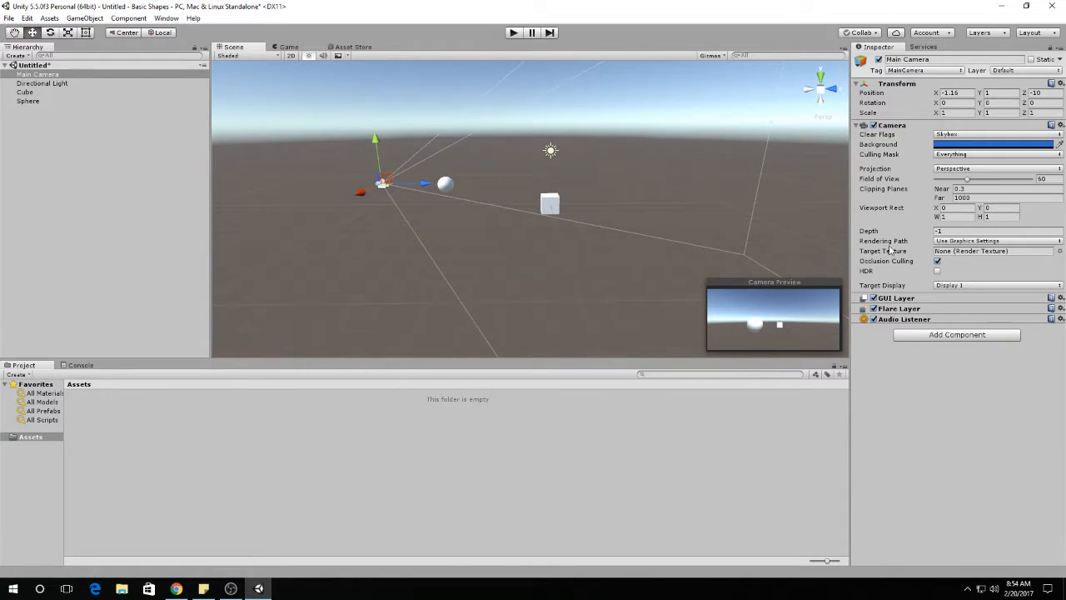
Step: Set the Main Camera's near clipping plane to 5 and inspect where it falls relative to the sphere
{"action": "left_click", "coordinate": [986, 188]}
{"action": "type", "text": "5"}
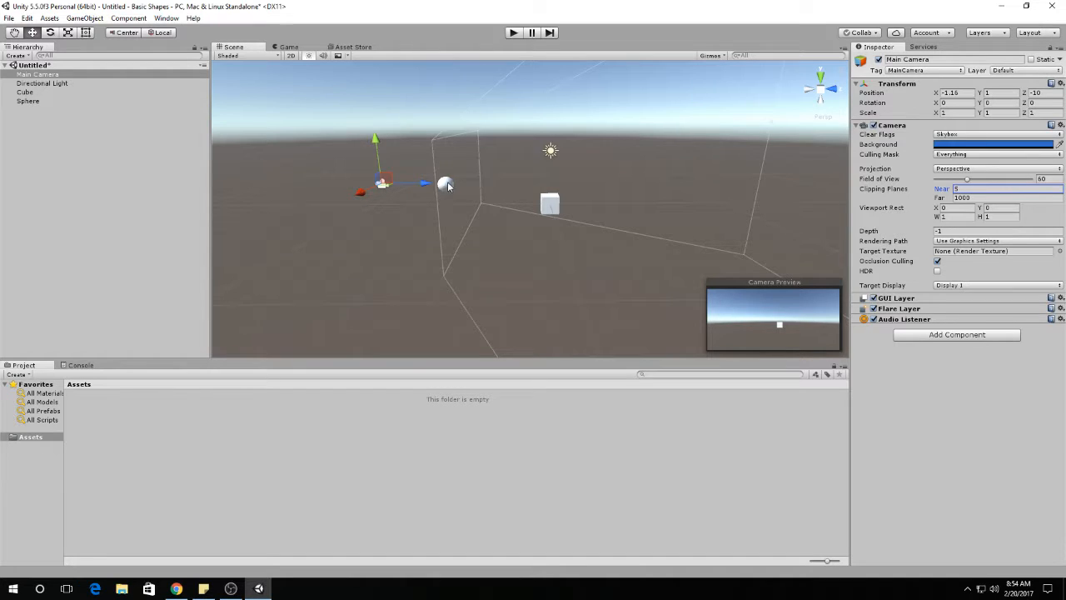
{"action": "left_click_drag", "start_coordinate": [445, 199], "coordinate": [468, 199], "text": "alt"}
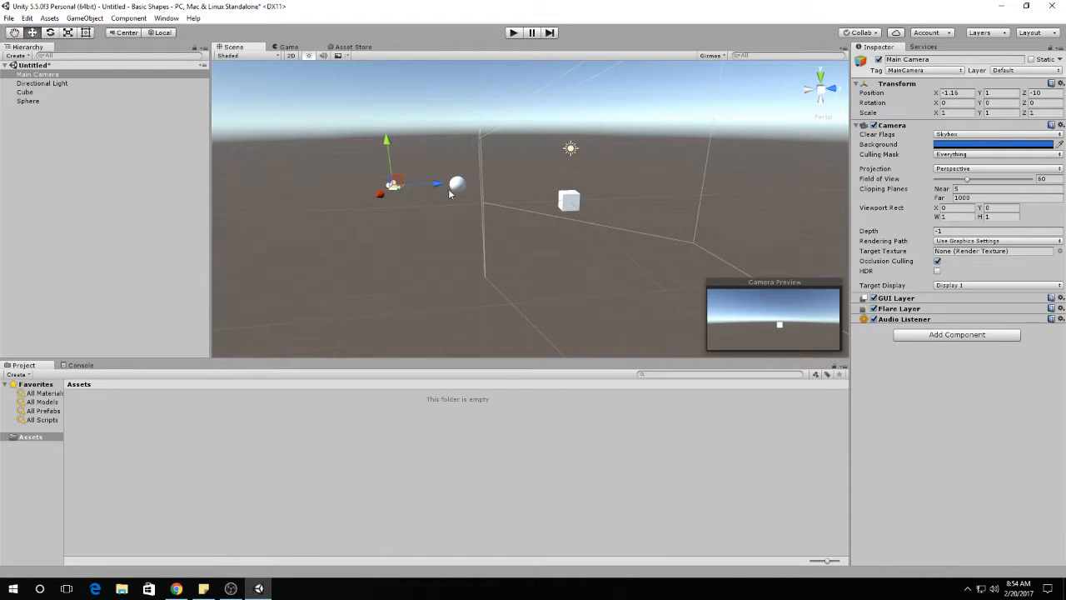
Step: Reduce the near clipping plane to 2 and then 1, and move the Main Camera toward the sphere to about Z -8.78
{"action": "left_click", "coordinate": [964, 189]}
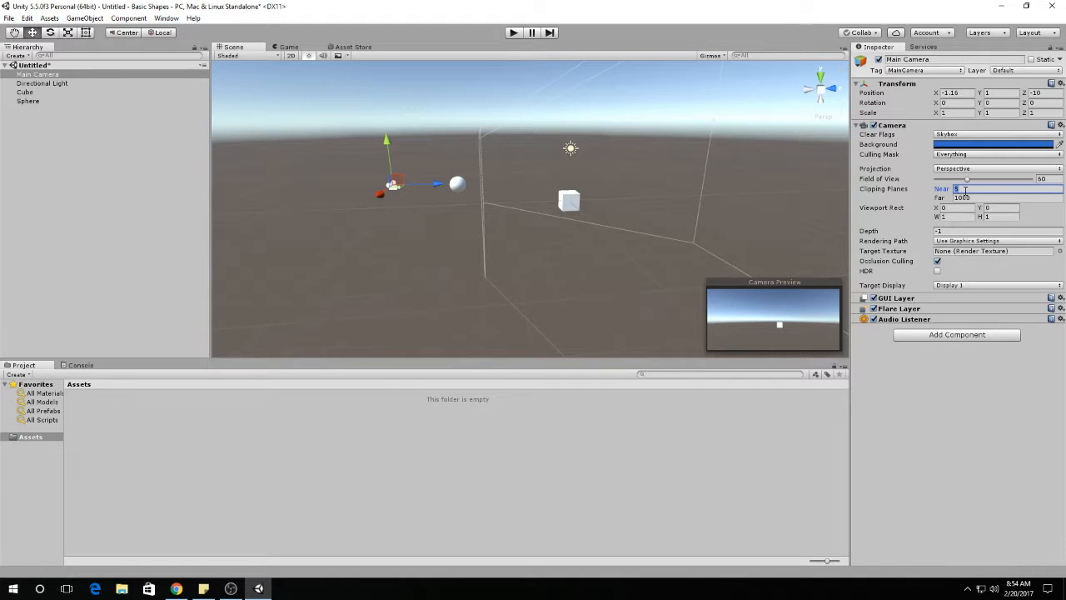
{"action": "type", "text": "2"}
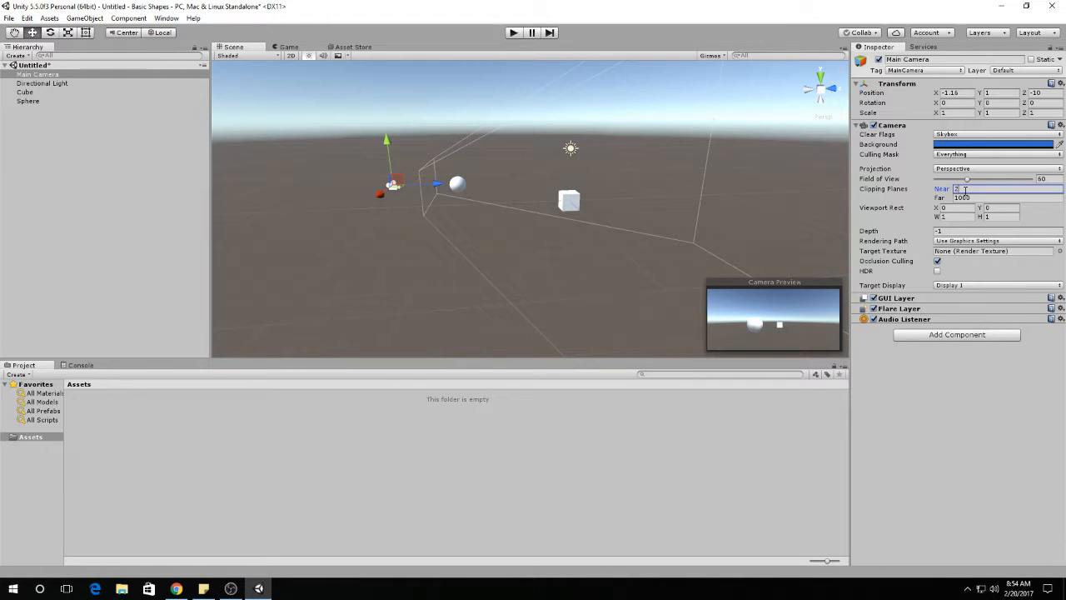
{"action": "key", "text": "BackSpace"}
{"action": "type", "text": "1"}
{"action": "mouse_move", "coordinate": [436, 190]}
{"action": "left_mouse_down"}
{"action": "mouse_move", "coordinate": [492, 192]}
{"action": "mouse_move", "coordinate": [450, 198]}
{"action": "left_mouse_up"}
Step: Set the near clipping plane to 0.3 and move the Main Camera closer to the sphere, to about Z -8.08
{"action": "left_click", "coordinate": [956, 189]}
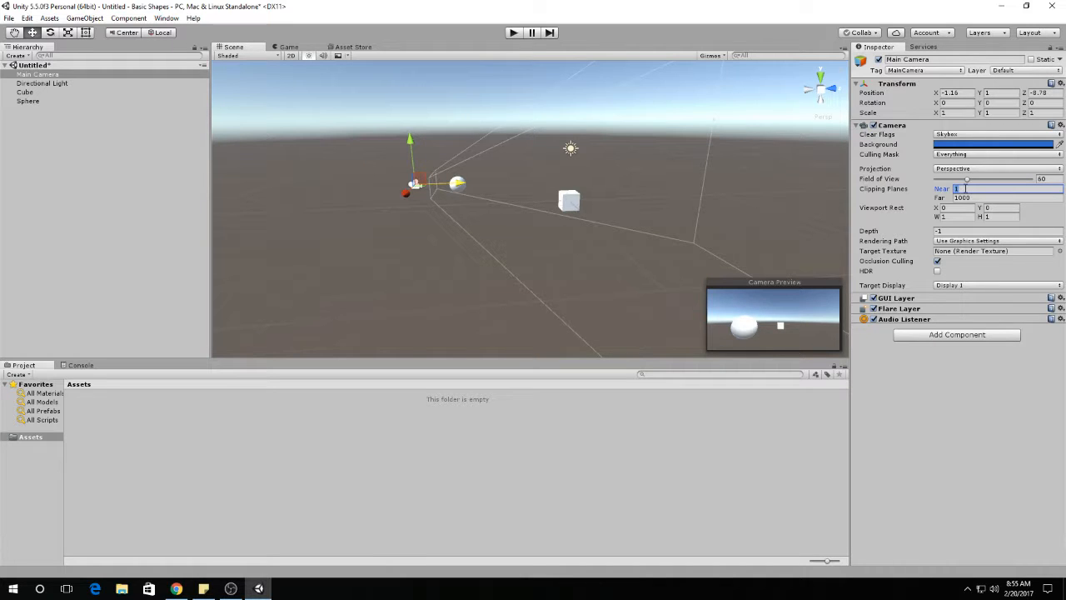
{"action": "type", "text": ".3"}
{"action": "left_click_drag", "start_coordinate": [464, 187], "coordinate": [474, 209]}
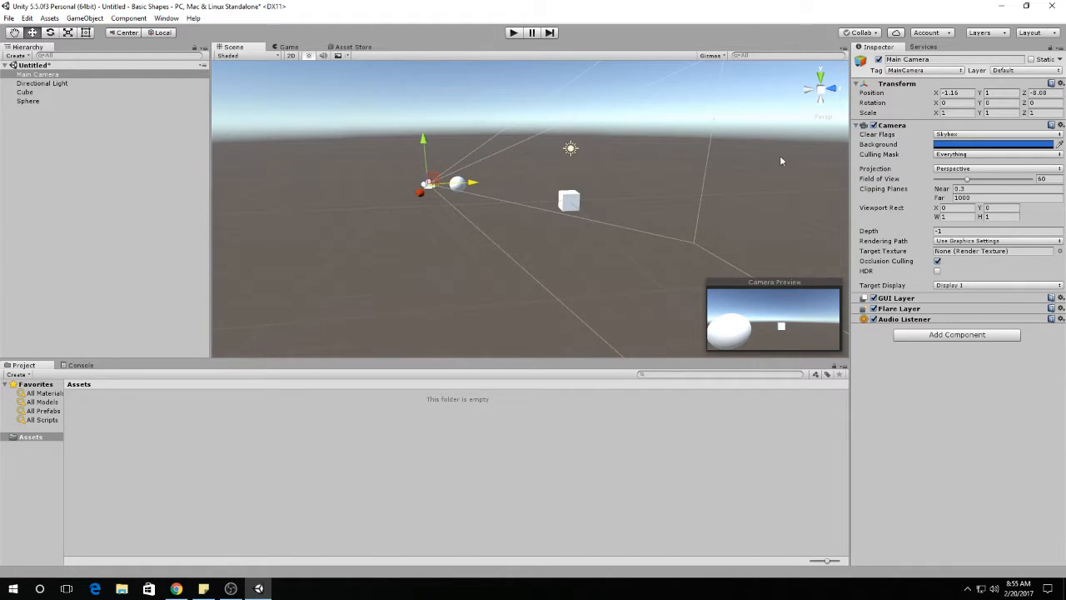
Step: Set the Main Camera's far clipping plane to 10 and shift the camera along its Z axis to about -8.12
{"action": "left_click", "coordinate": [986, 197]}
{"action": "type", "text": "10"}
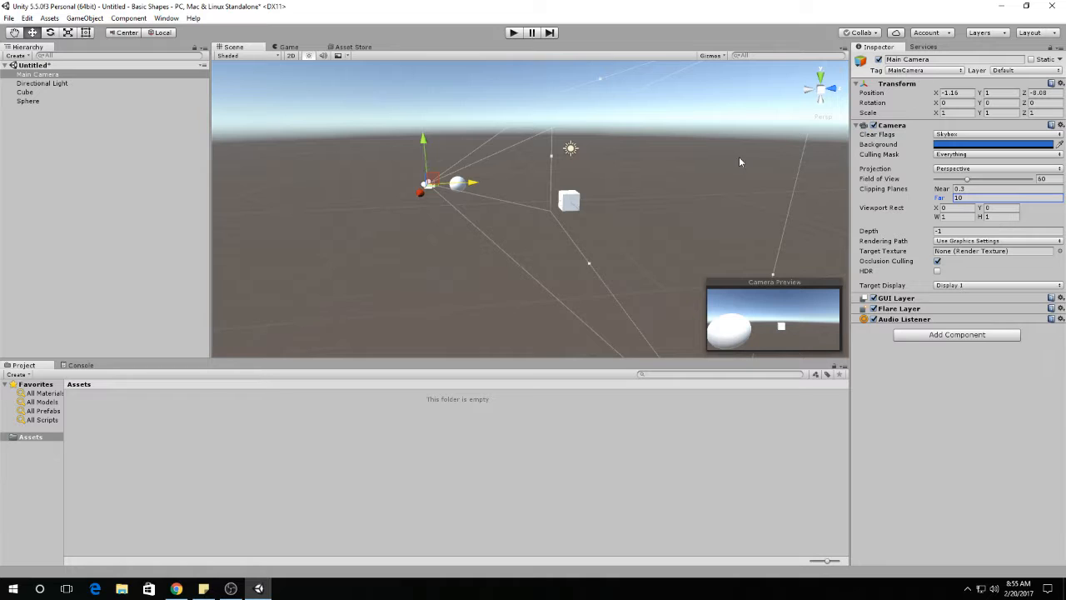
{"action": "mouse_move", "coordinate": [471, 187]}
{"action": "left_mouse_down"}
{"action": "mouse_move", "coordinate": [376, 205]}
{"action": "mouse_move", "coordinate": [436, 201]}
{"action": "mouse_move", "coordinate": [409, 205]}
{"action": "mouse_move", "coordinate": [431, 210]}
{"action": "mouse_move", "coordinate": [423, 217]}
{"action": "mouse_move", "coordinate": [488, 195]}
{"action": "left_mouse_up"}
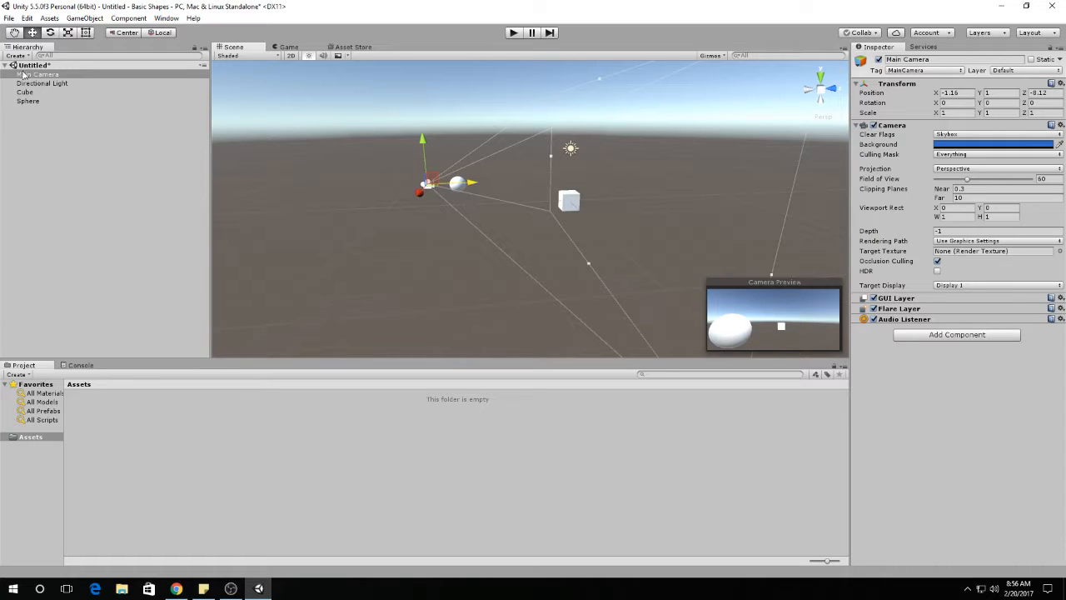
Step: Add a second camera to the scene and place it in front of the cube at about X 11.57, Z -3.43
{"action": "left_click", "coordinate": [85, 17]}
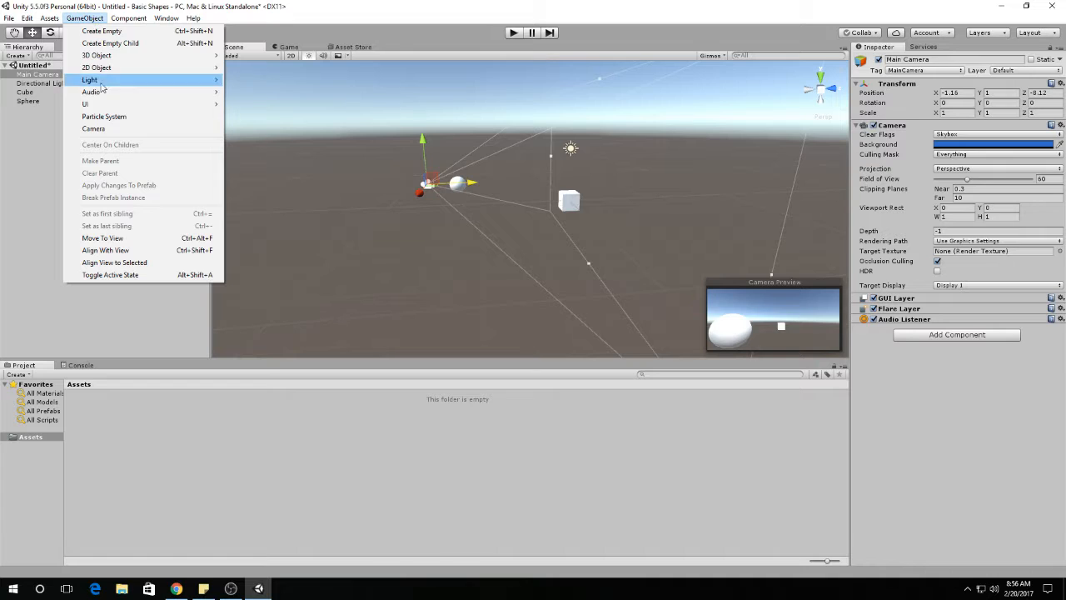
{"action": "left_click", "coordinate": [93, 129]}
{"action": "left_click_drag", "start_coordinate": [539, 224], "coordinate": [572, 261]}
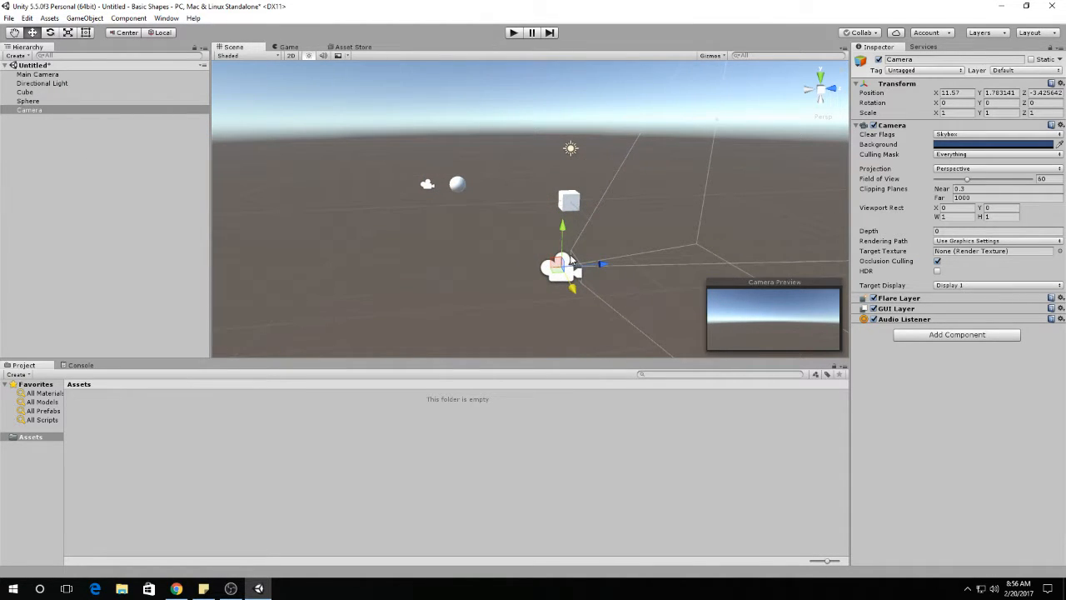
Step: Rotate the second camera to about -98.3 on Y so it faces the cube and sphere, and check its preview
{"action": "key", "text": "e"}
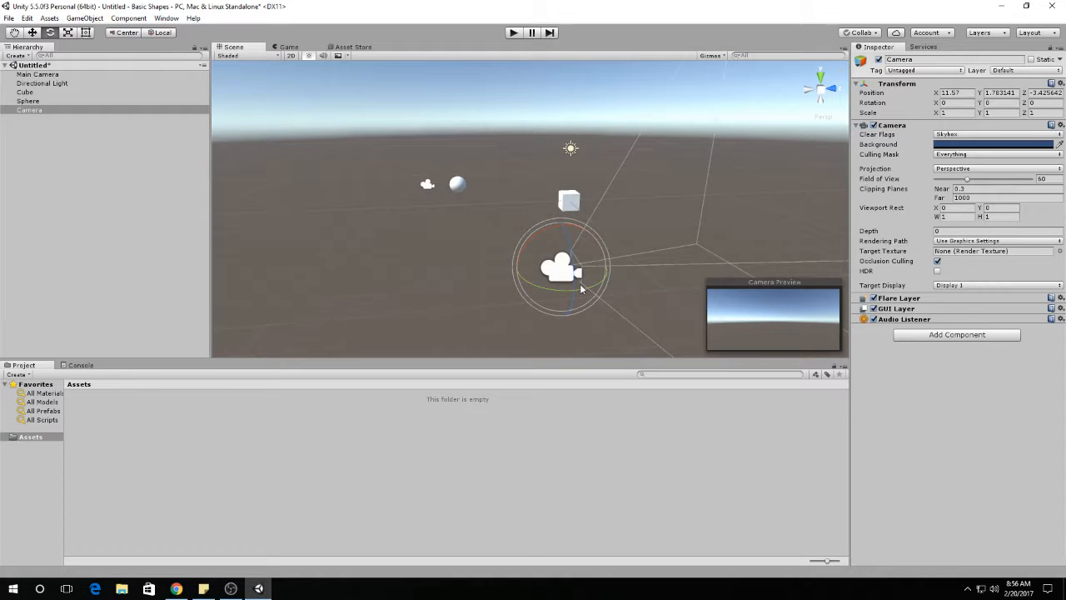
{"action": "left_click_drag", "start_coordinate": [584, 288], "coordinate": [712, 197]}
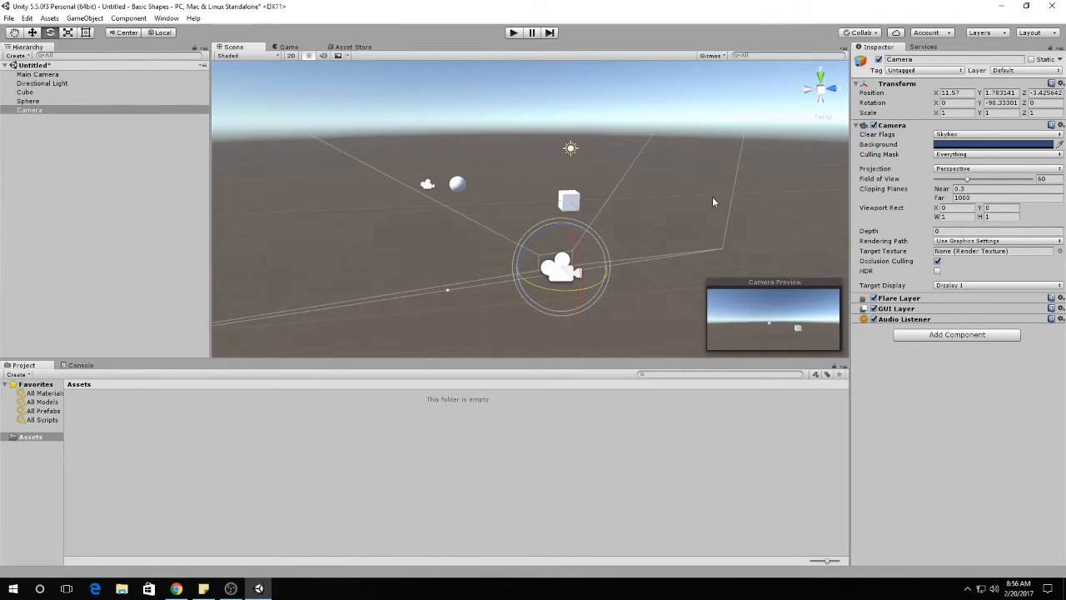
{"action": "left_click", "coordinate": [479, 313]}
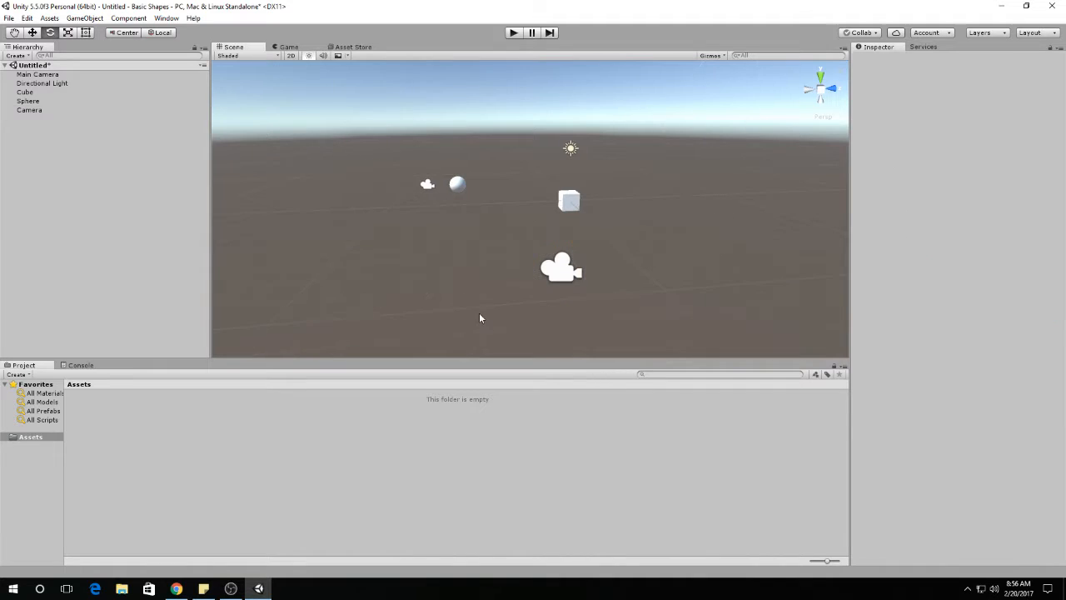
{"action": "left_click", "coordinate": [567, 273]}
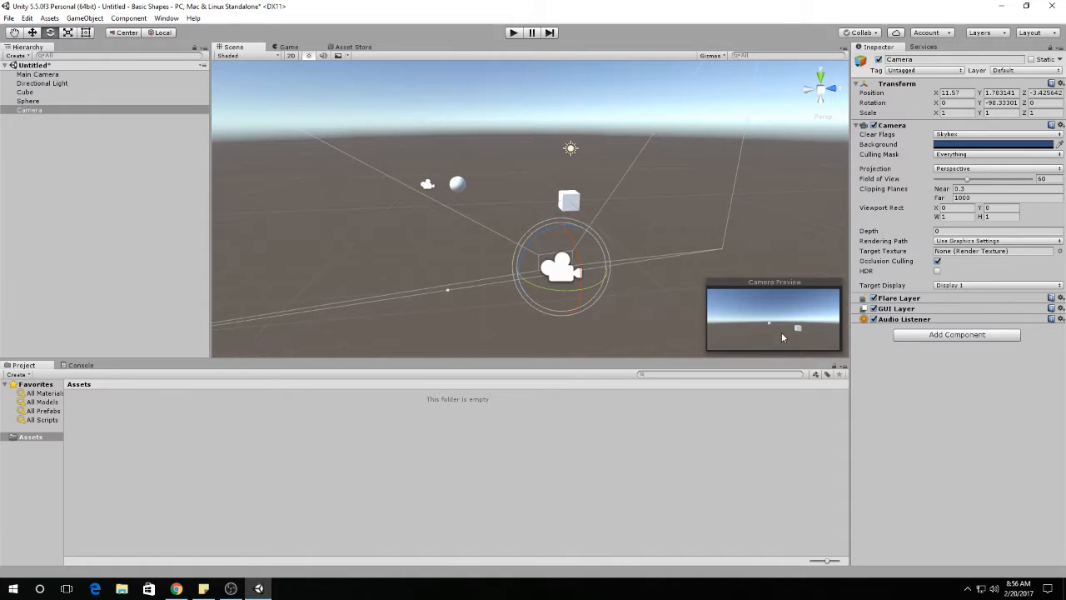
Step: Compare the Main Camera's preview with the rendered game output to see which camera is being used
{"action": "left_click", "coordinate": [427, 187]}
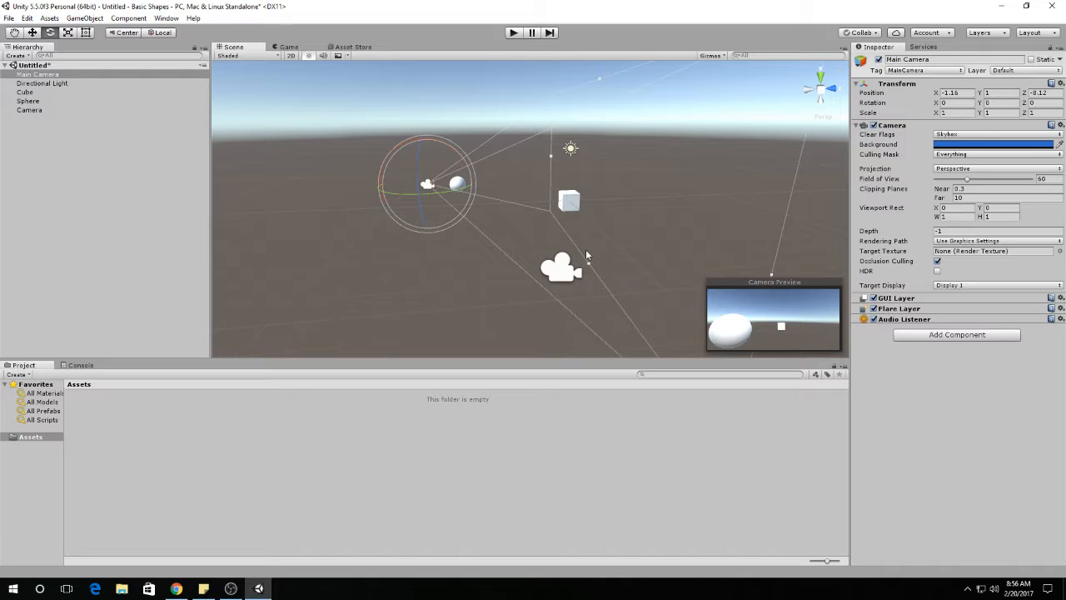
{"action": "left_click", "coordinate": [543, 254]}
{"action": "left_click", "coordinate": [426, 184]}
{"action": "left_click", "coordinate": [286, 47]}
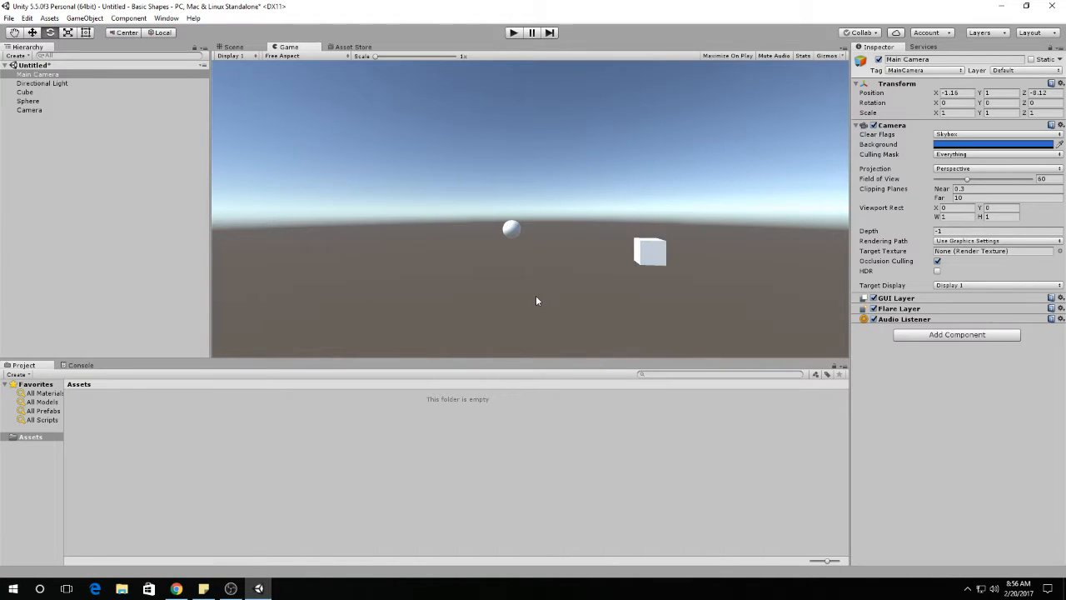
{"action": "left_click", "coordinate": [234, 47]}
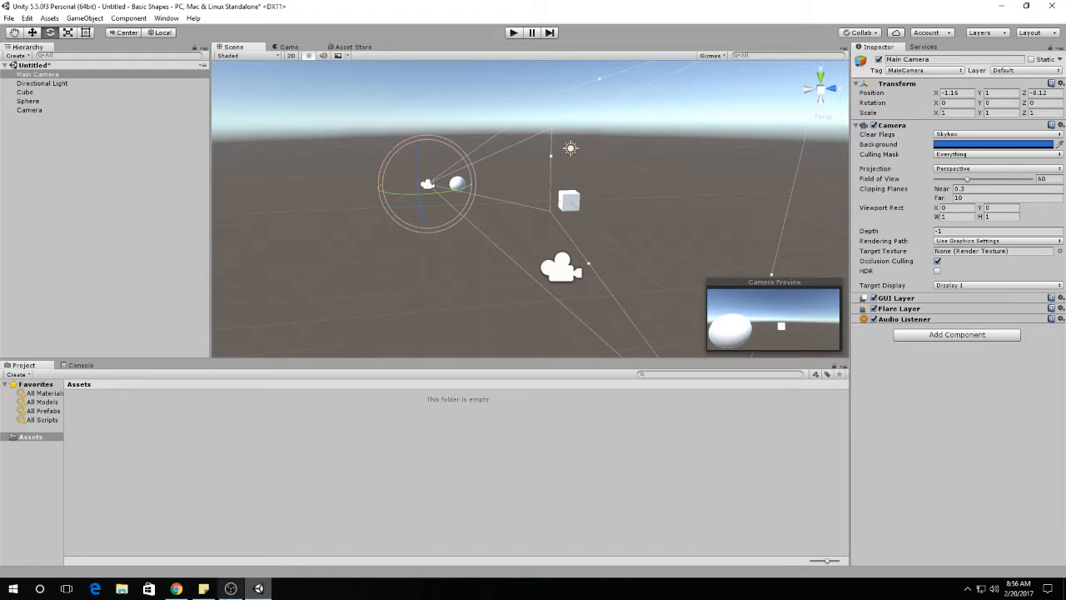
Step: Highlight the "Depth: Camera priority" line in Sticky Notes, and return to Unity to compare the depth settings of both cameras
{"action": "left_click", "coordinate": [203, 588]}
{"action": "left_click_drag", "start_coordinate": [537, 292], "coordinate": [443, 290]}
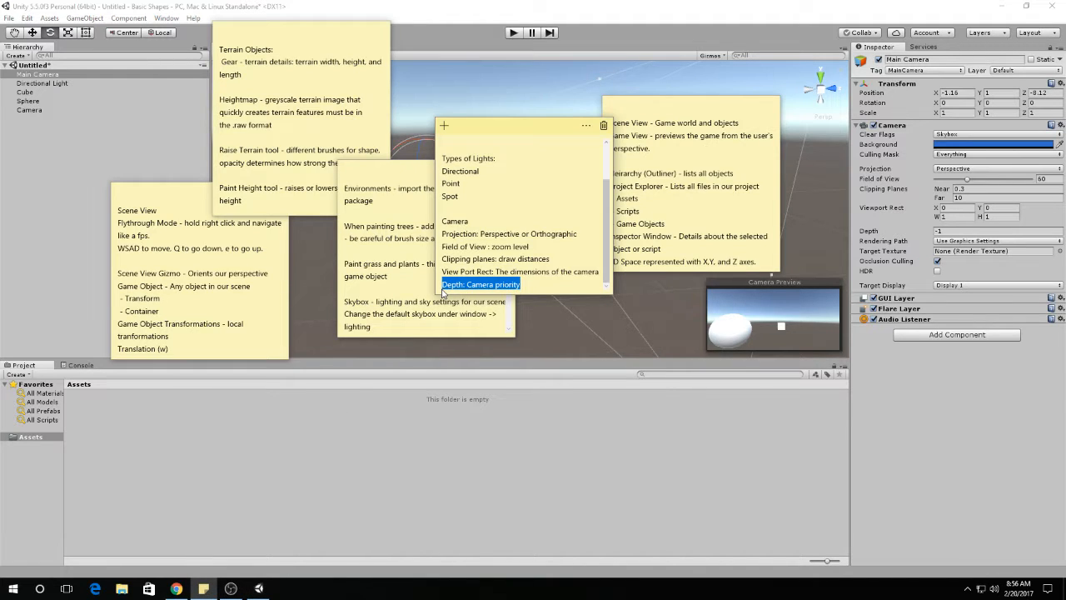
{"action": "left_click", "coordinate": [554, 330]}
{"action": "left_click", "coordinate": [566, 283]}
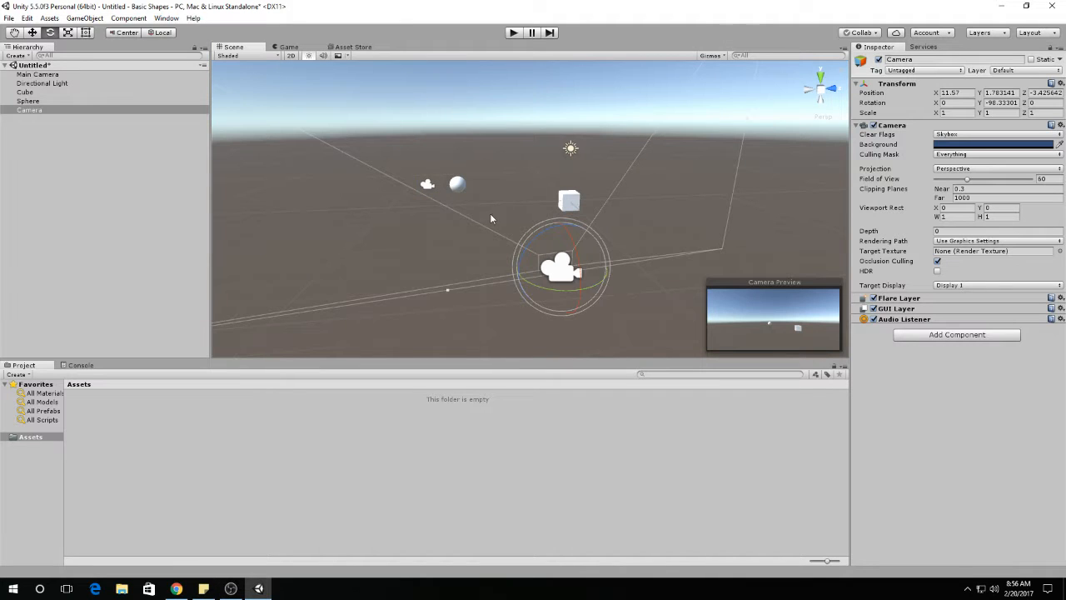
{"action": "left_click", "coordinate": [427, 185]}
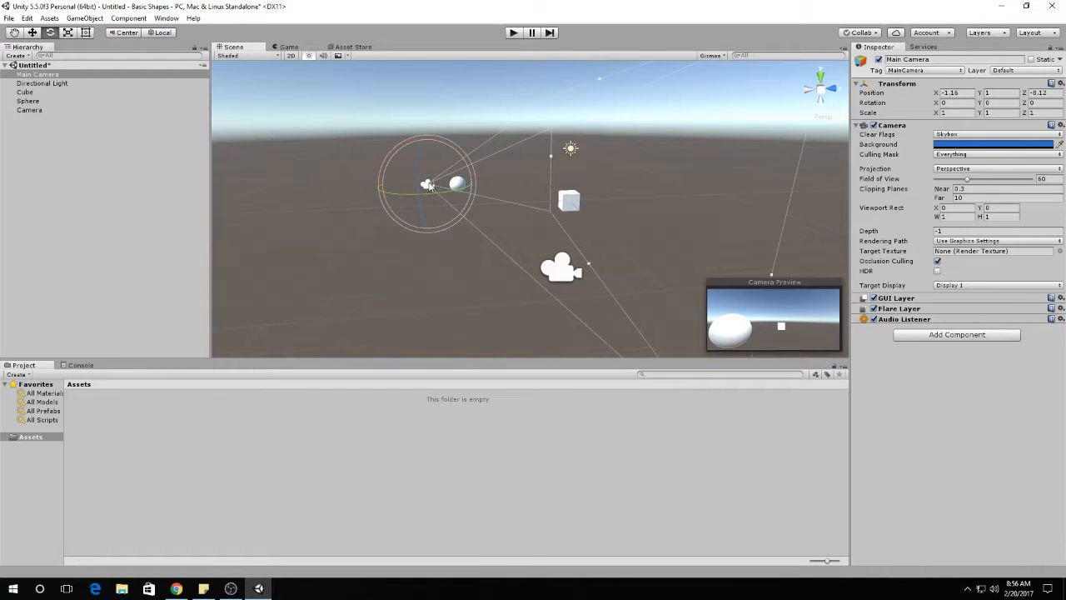
{"action": "left_click", "coordinate": [68, 74]}
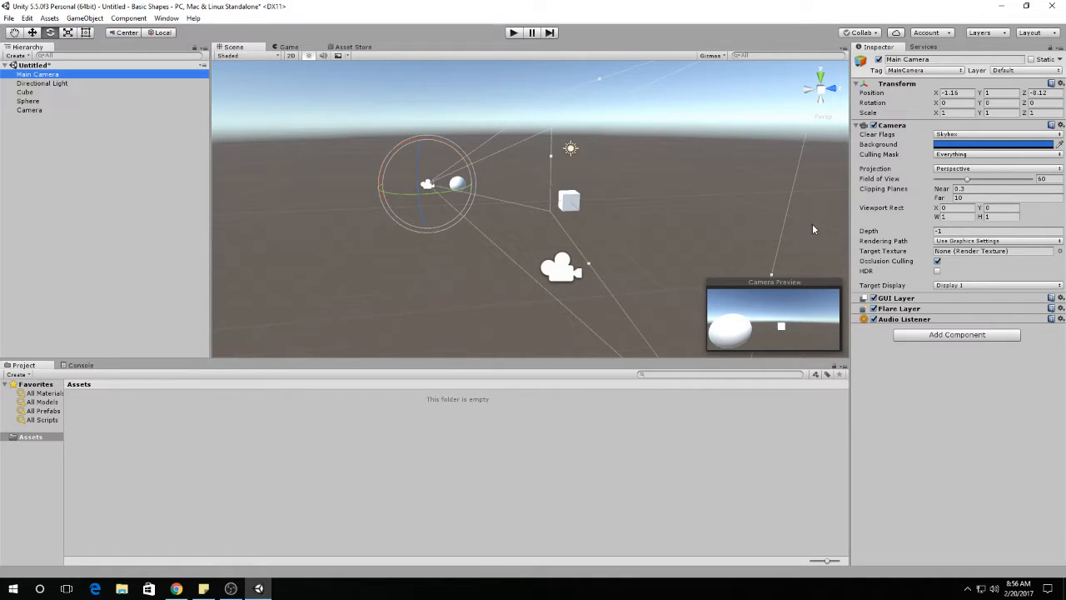
Step: Set the second camera's depth to -2 and check which camera the game output shows
{"action": "left_click", "coordinate": [40, 109]}
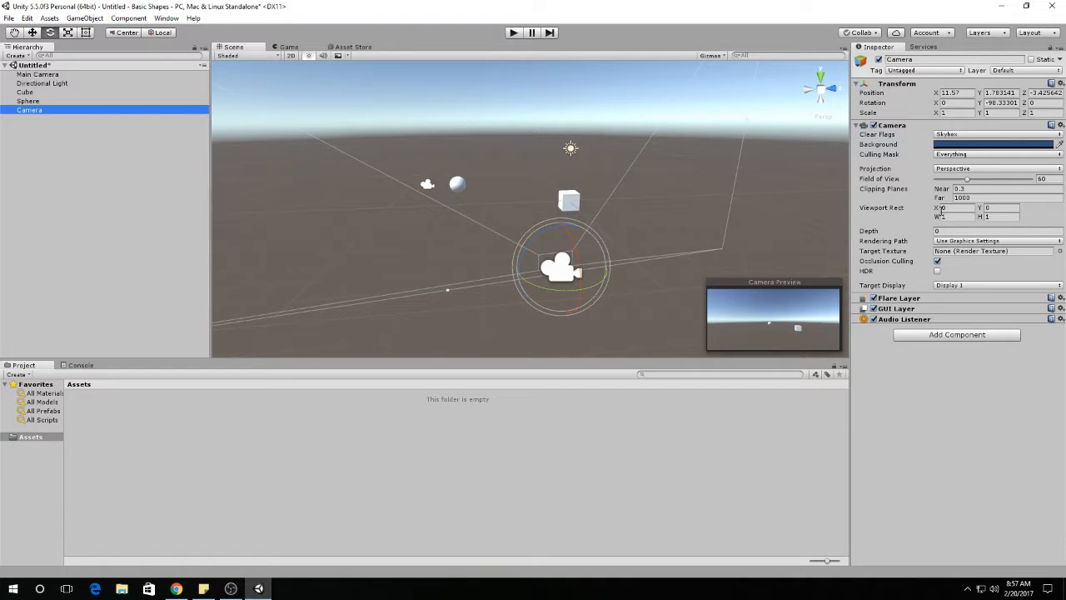
{"action": "left_click", "coordinate": [960, 232]}
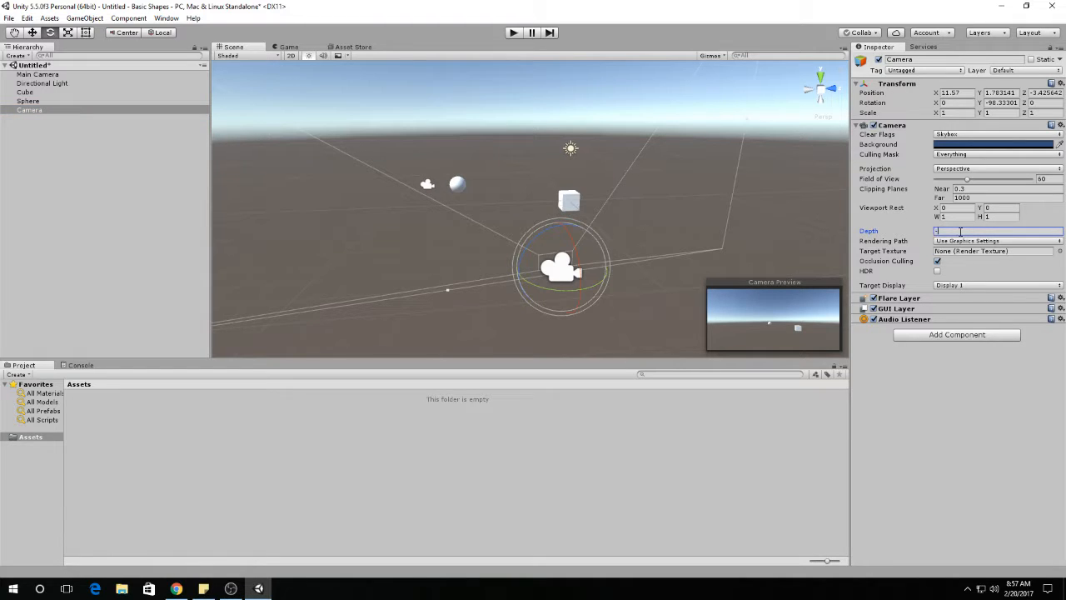
{"action": "left_click", "coordinate": [729, 251]}
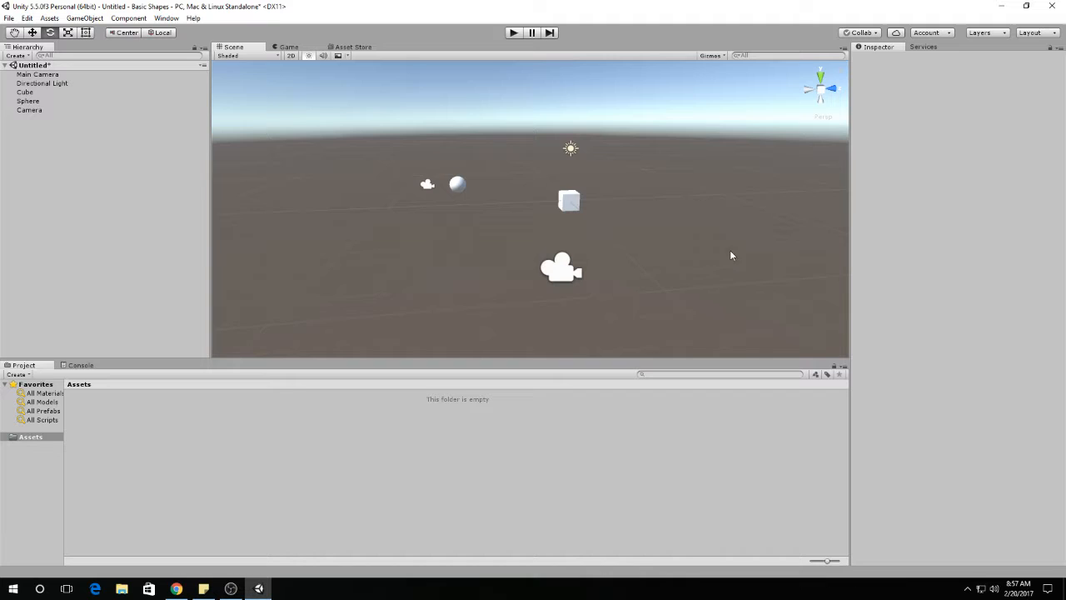
{"action": "left_click", "coordinate": [284, 47]}
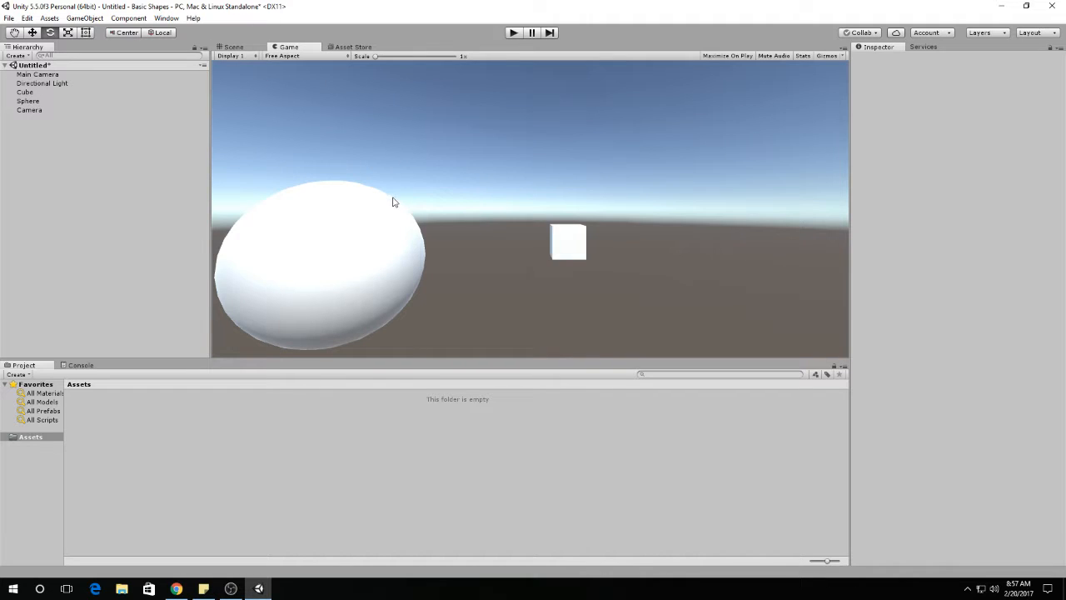
{"action": "left_click", "coordinate": [233, 47]}
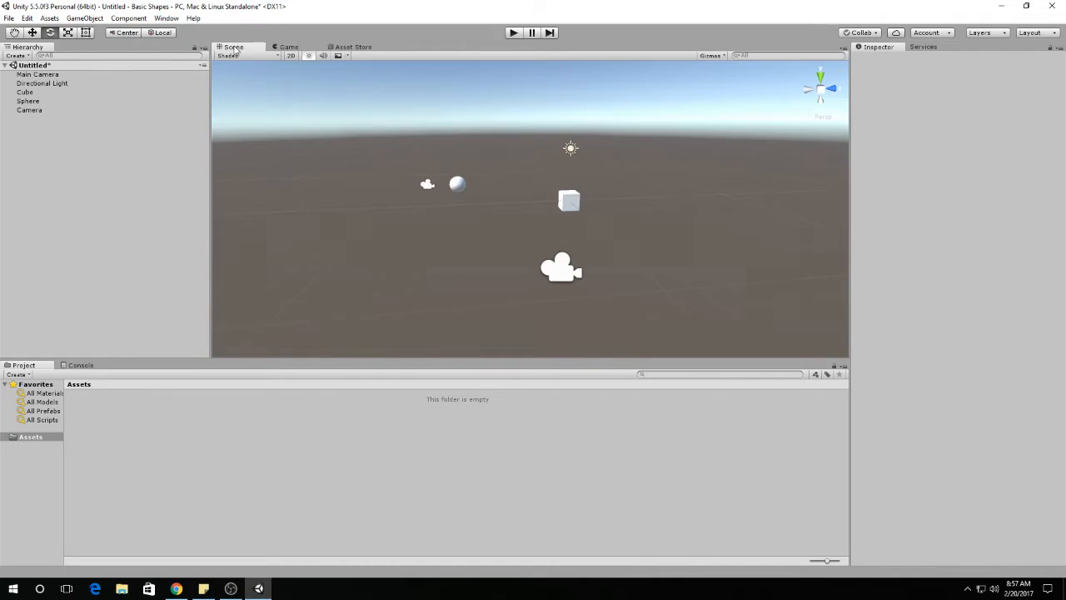
Step: Set the second camera's depth to -1, matching the Main Camera
{"action": "left_click", "coordinate": [558, 274]}
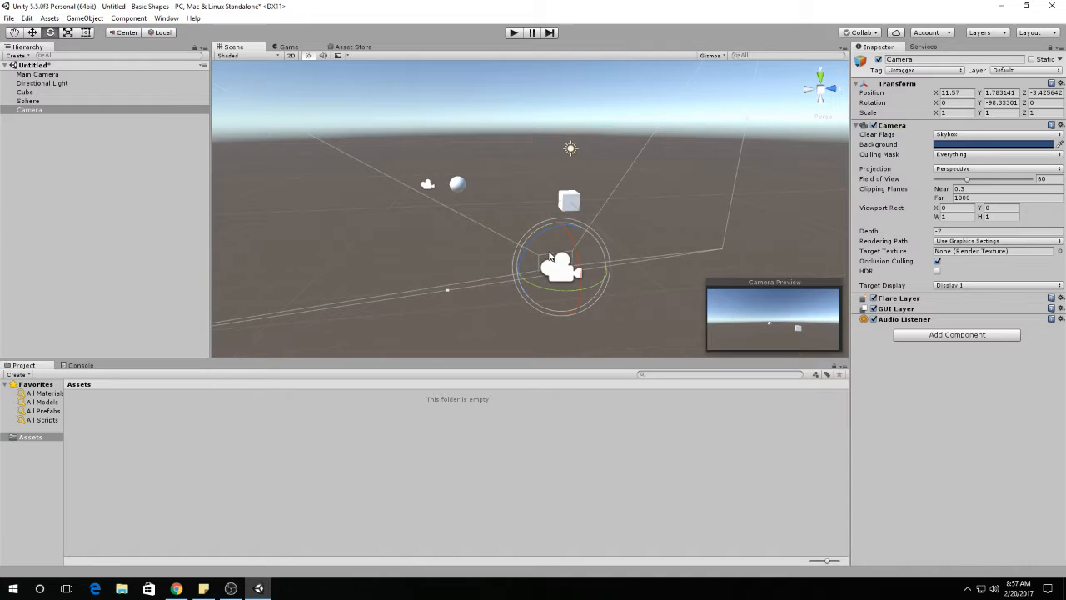
{"action": "left_click", "coordinate": [952, 231]}
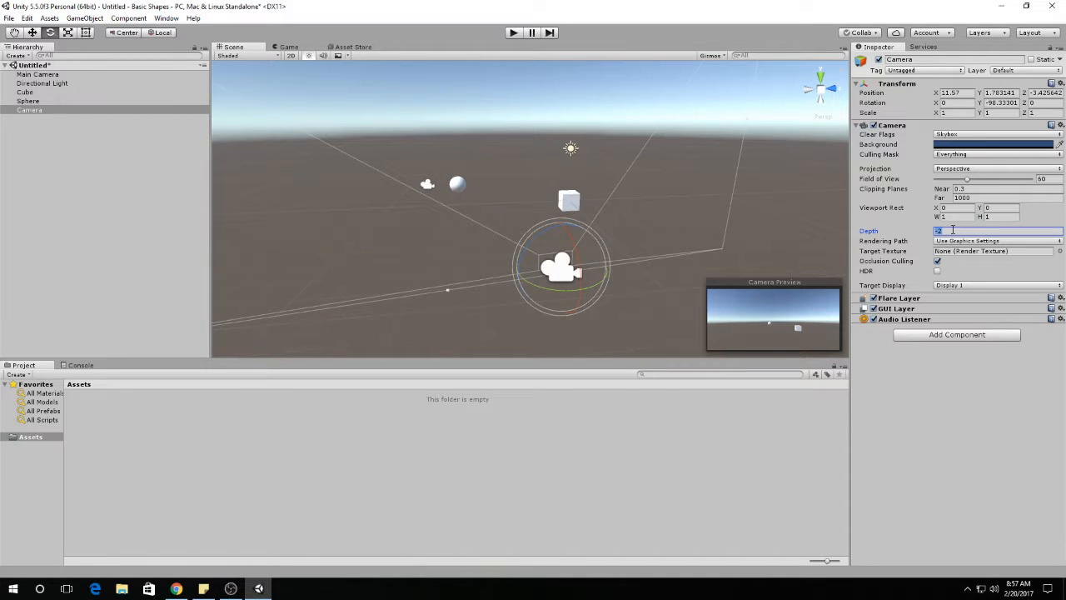
{"action": "type", "text": "-1"}
{"action": "left_click", "coordinate": [658, 190]}
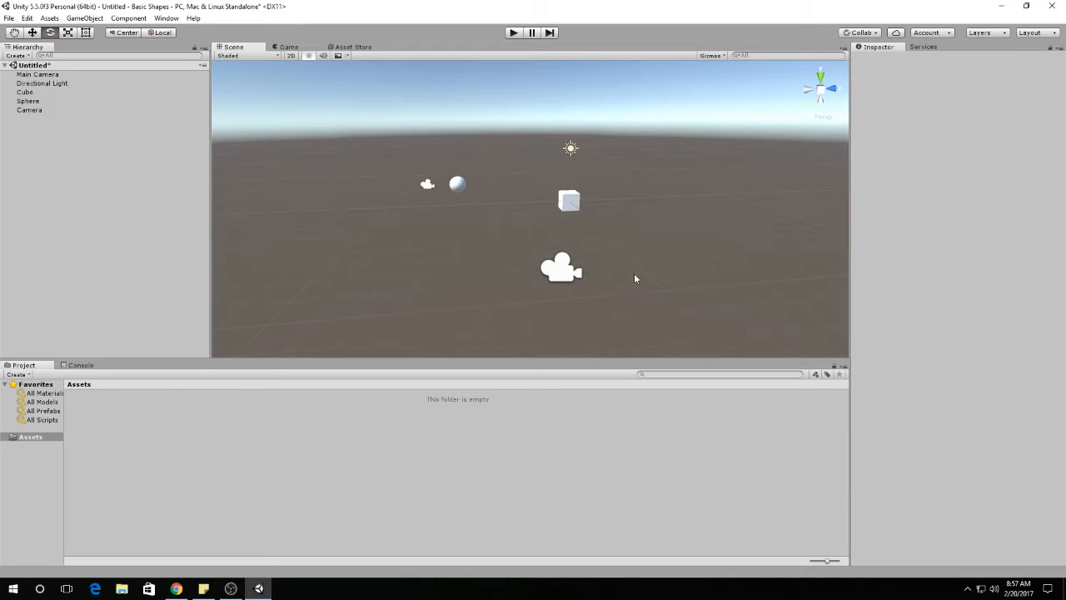
Step: Set the second camera's viewport rectangle width to 0.5
{"action": "left_click", "coordinate": [576, 273]}
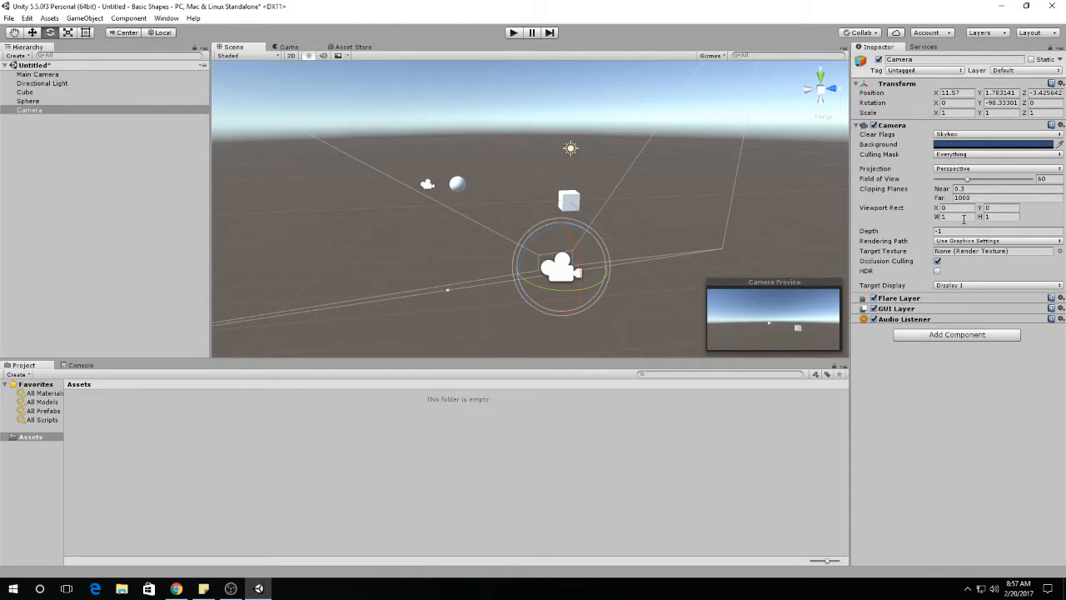
{"action": "left_click", "coordinate": [946, 217]}
{"action": "left_click", "coordinate": [990, 218]}
{"action": "left_click", "coordinate": [936, 218]}
{"action": "left_click", "coordinate": [998, 217]}
{"action": "left_click", "coordinate": [956, 218]}
{"action": "left_click", "coordinate": [990, 218]}
{"action": "left_click", "coordinate": [947, 216]}
{"action": "type", "text": "0.5"}
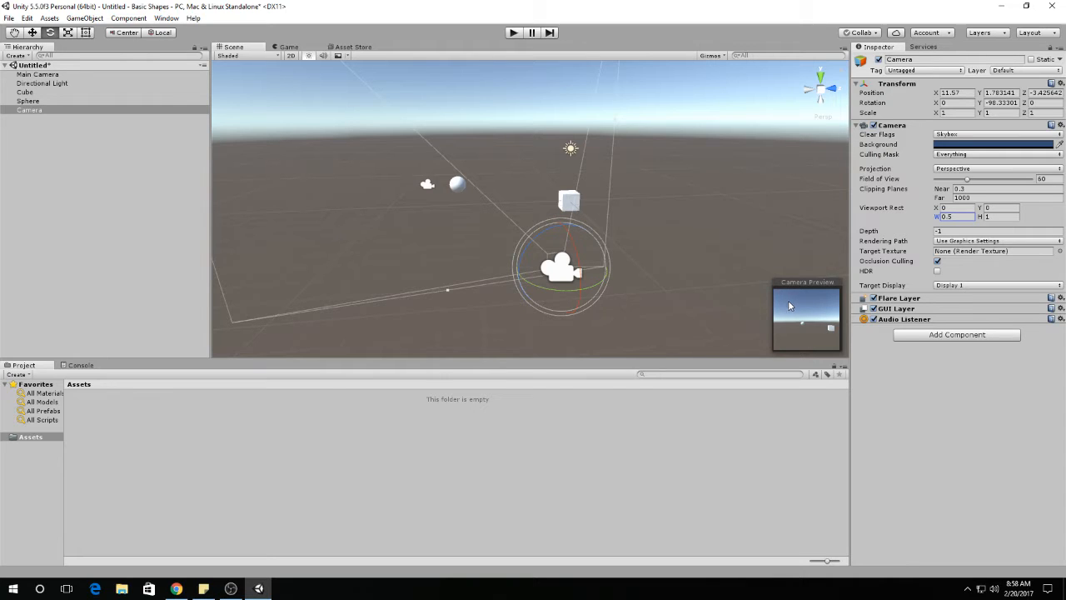
Step: Set the Main Camera's viewport rectangle width to 0.5 and inspect how the cameras fill the game output
{"action": "left_click", "coordinate": [427, 190]}
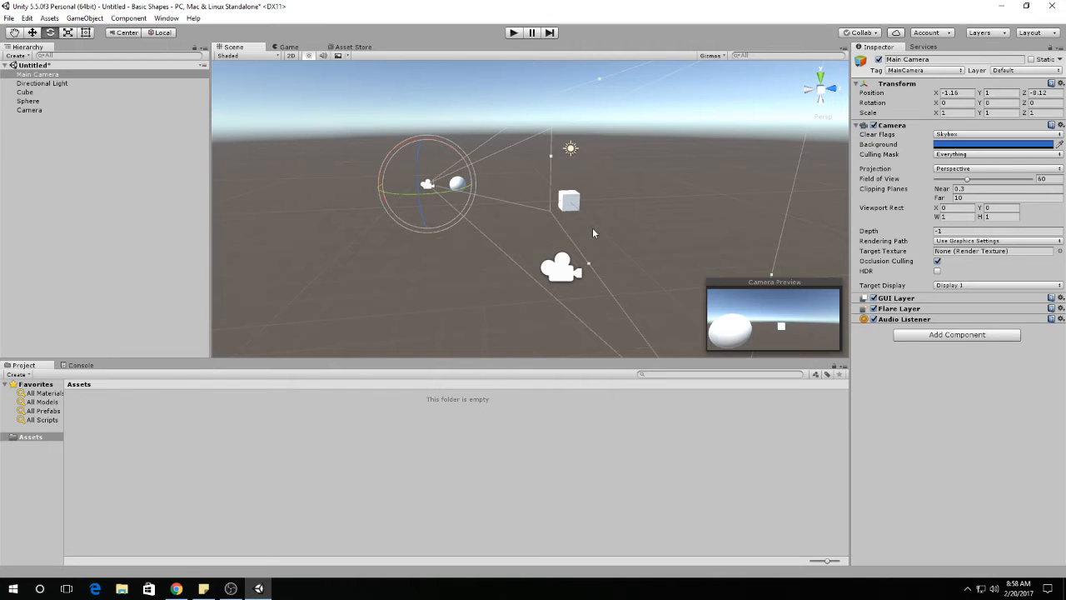
{"action": "left_click", "coordinate": [968, 217]}
{"action": "type", "text": "0.5"}
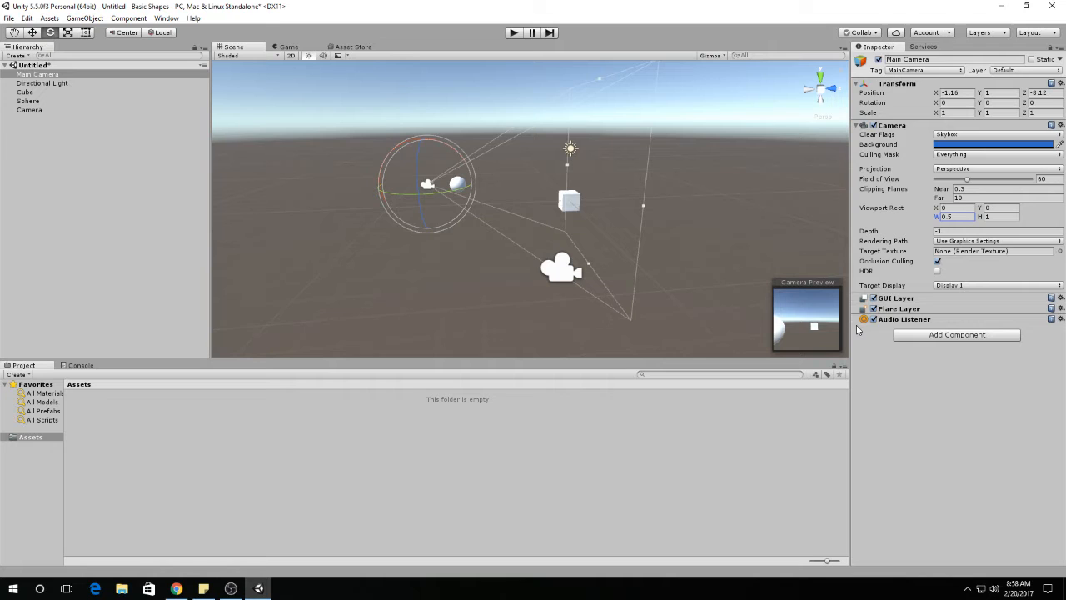
{"action": "left_click", "coordinate": [30, 110]}
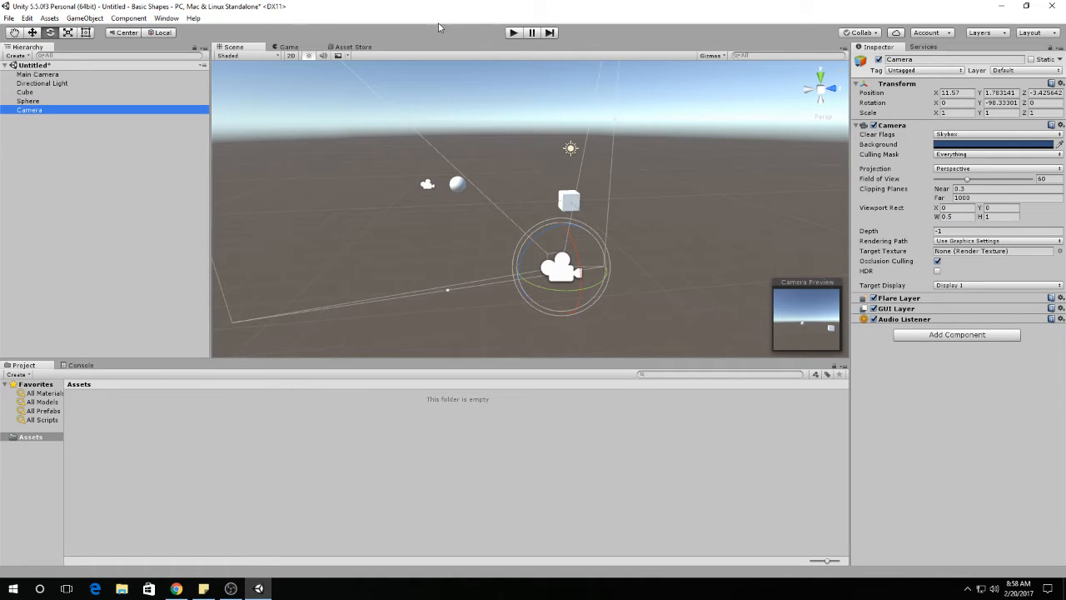
{"action": "left_click", "coordinate": [286, 47]}
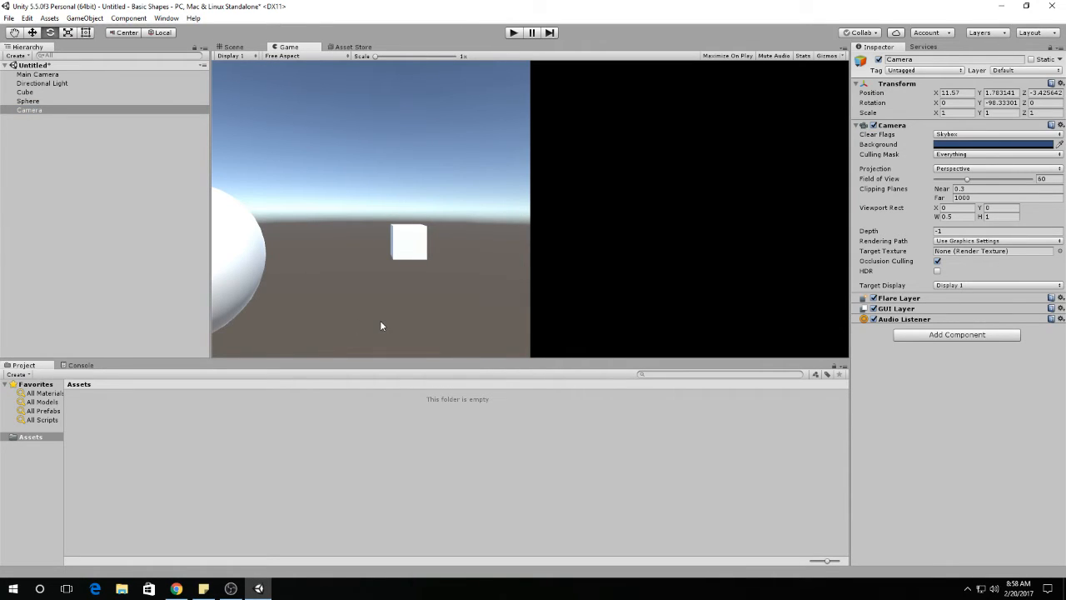
{"action": "left_click", "coordinate": [229, 48]}
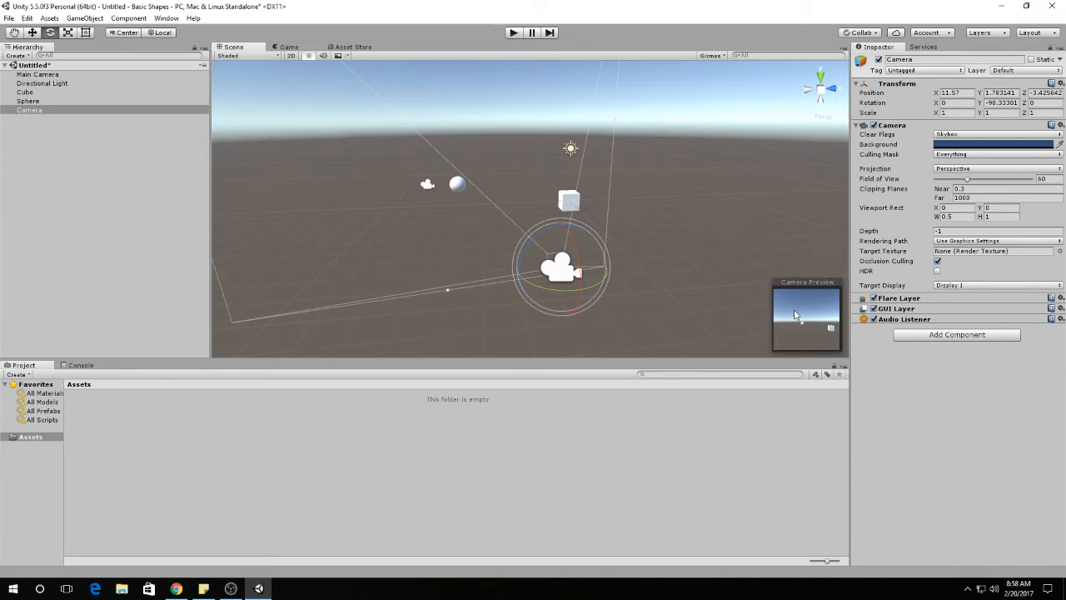
Step: Set the Main Camera's viewport rectangle X to 0.5 and view the side-by-side split screen in the game output
{"action": "left_click", "coordinate": [42, 74]}
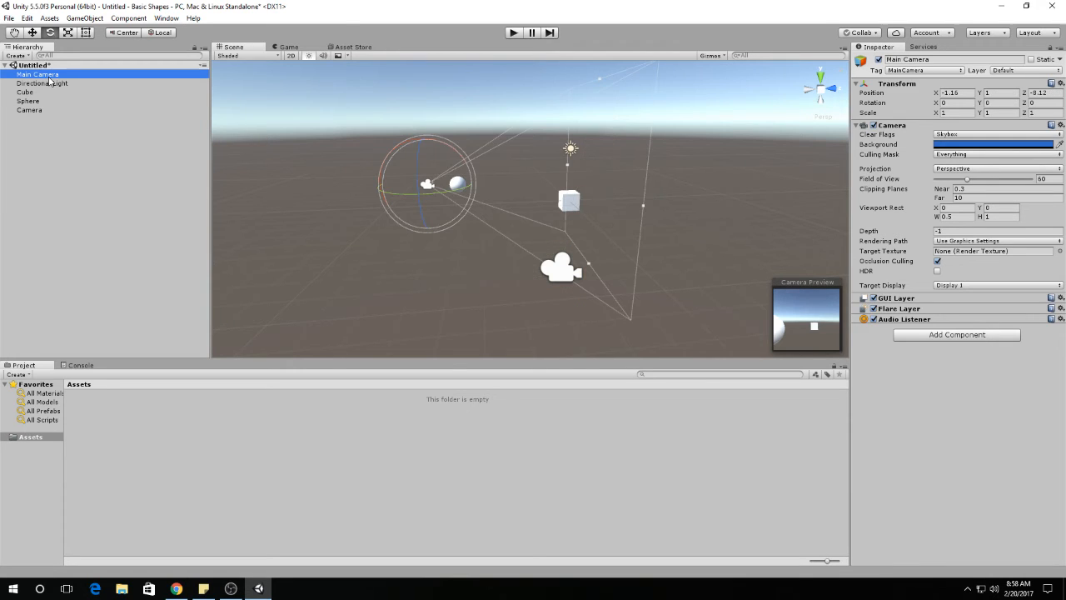
{"action": "left_click", "coordinate": [945, 208]}
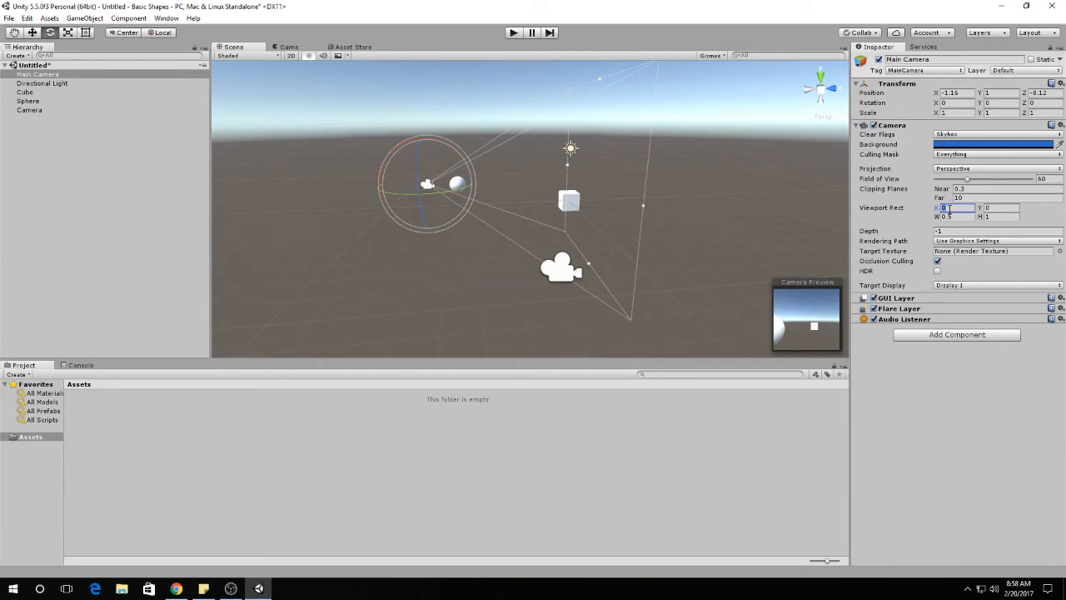
{"action": "type", "text": "0.5"}
{"action": "left_click", "coordinate": [281, 46]}
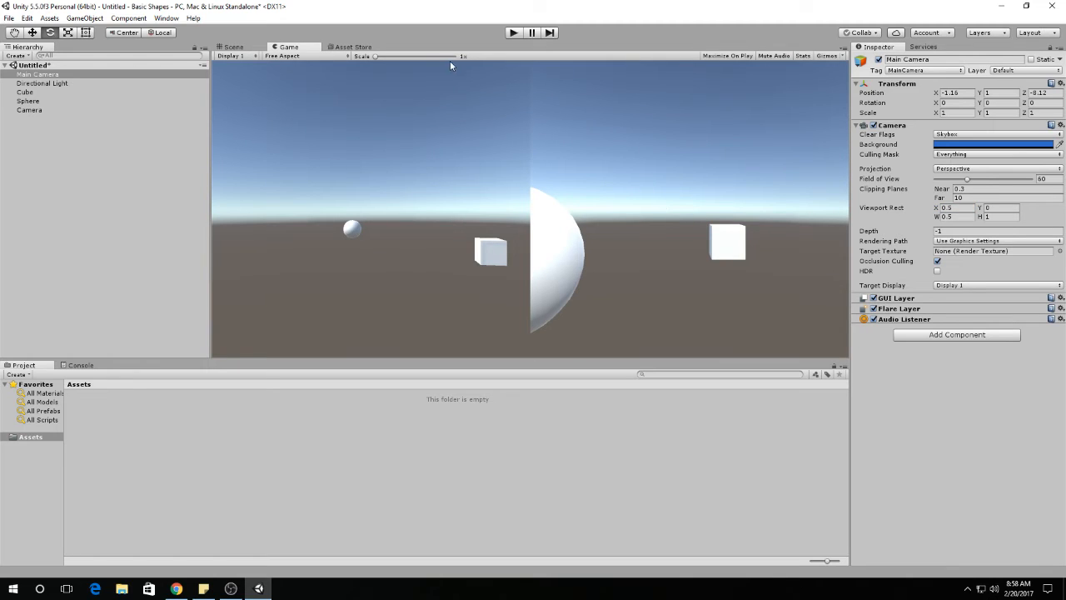